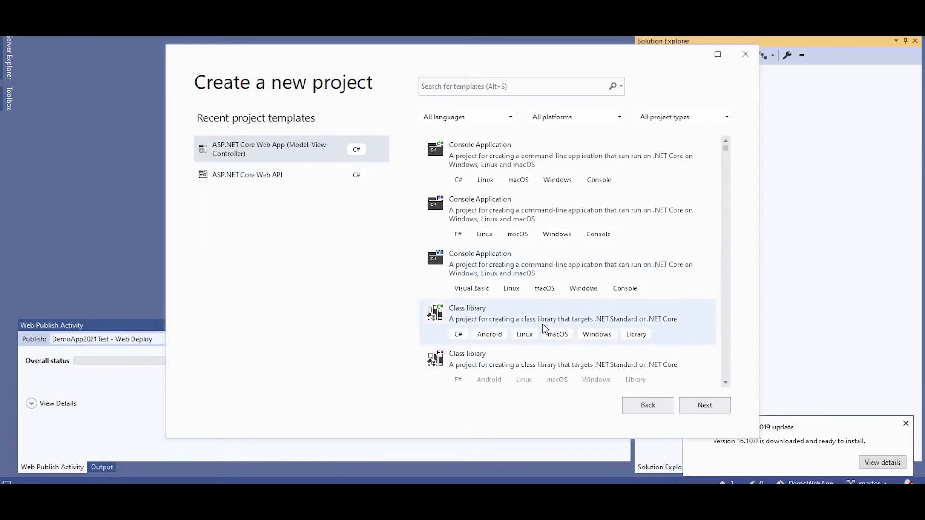
- Choose the C# ASP.NET Core Web App (Model-View-Controller) template for the new project
left_click(573, 269)
scroll(561, 308, "down", 6)
scroll(554, 328, "down", 10)
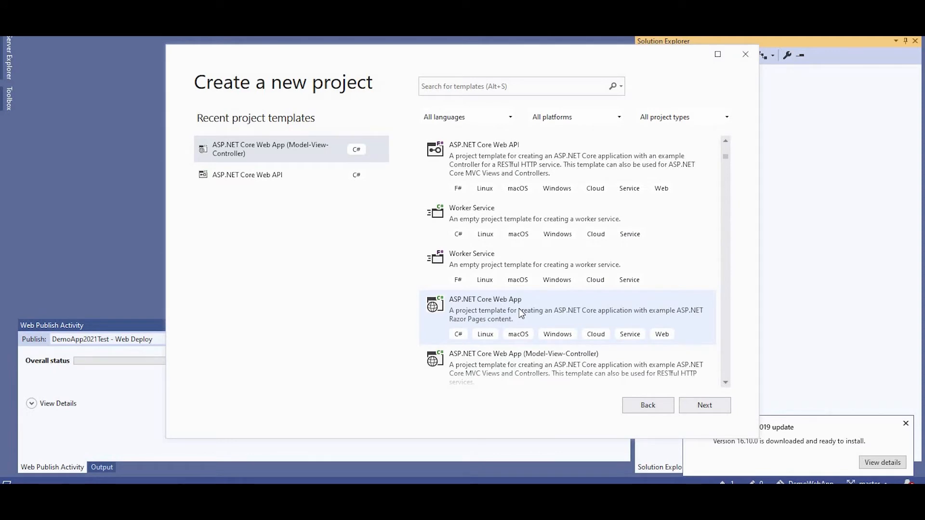
left_click(519, 308)
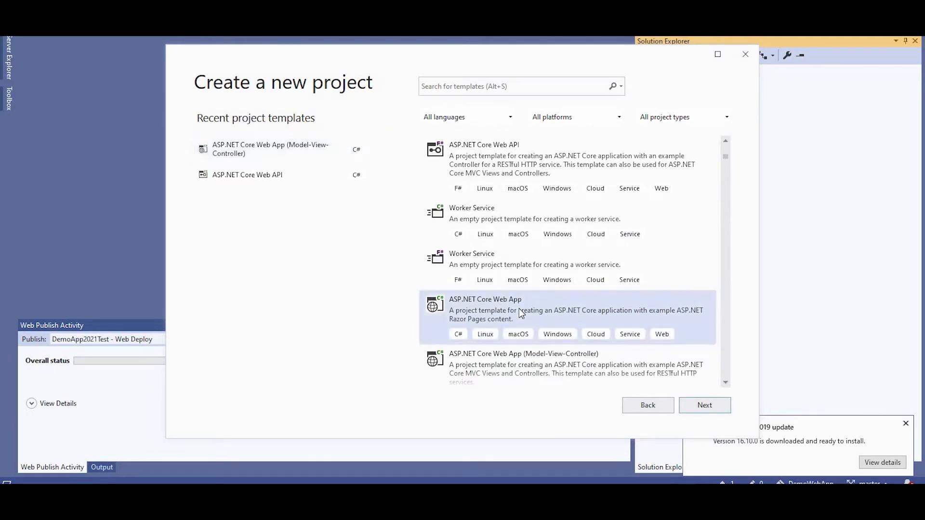
left_click(550, 365)
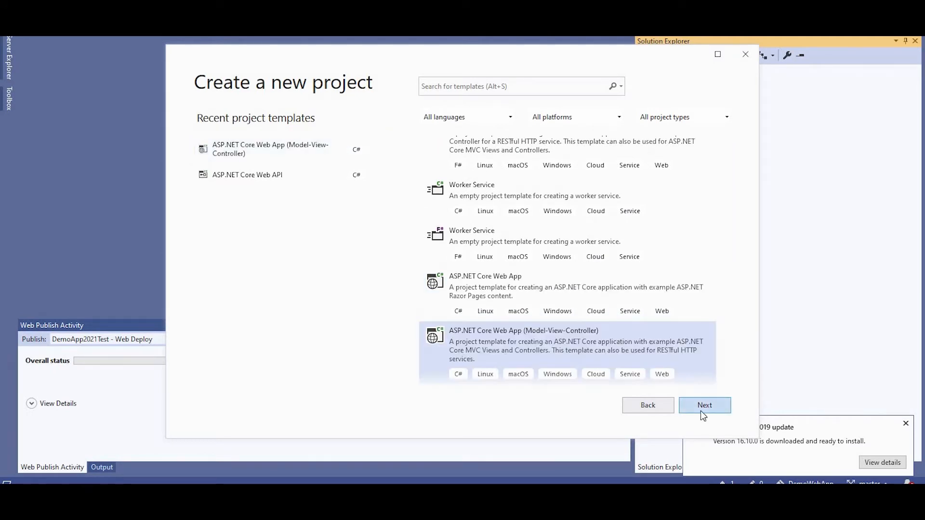
left_click(704, 405)
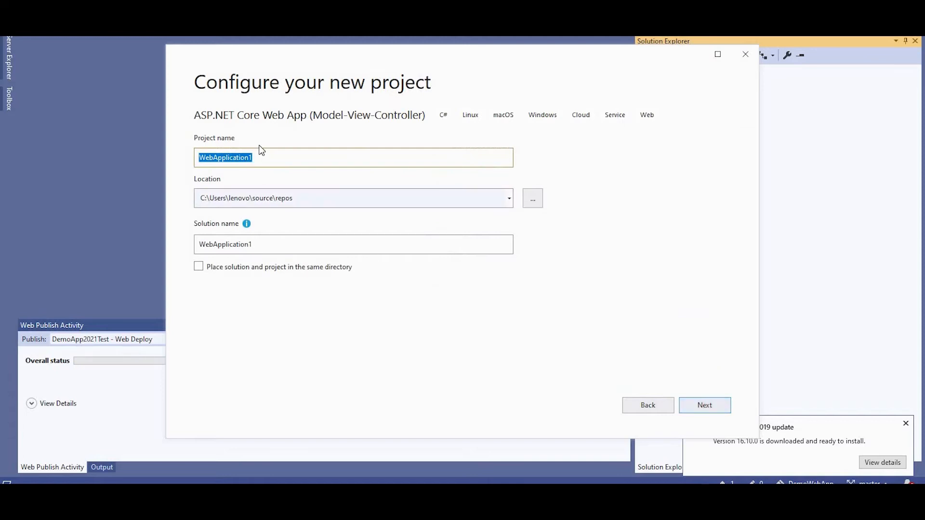
- Name the project "DemoWebAppFor Azure" and create it with HTTPS configuration turned off
type("DemoWebAppFor Azure")
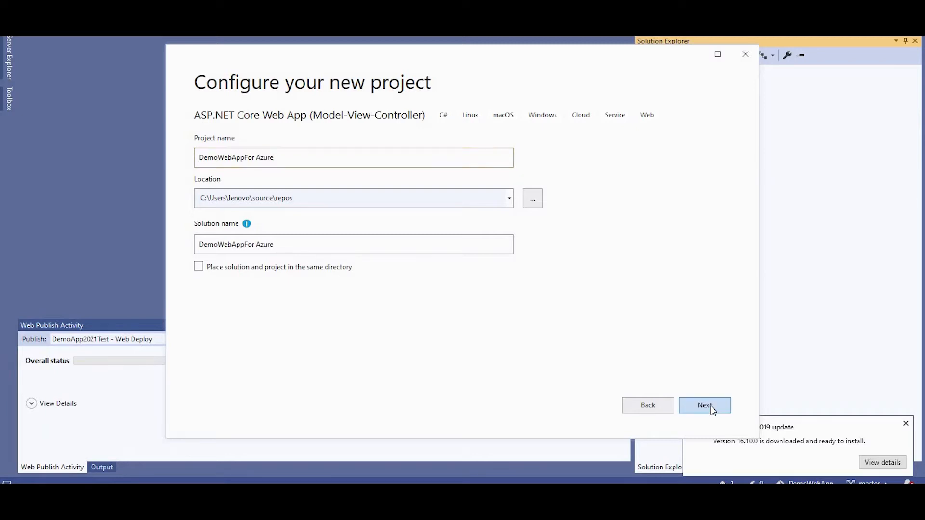
left_click(712, 410)
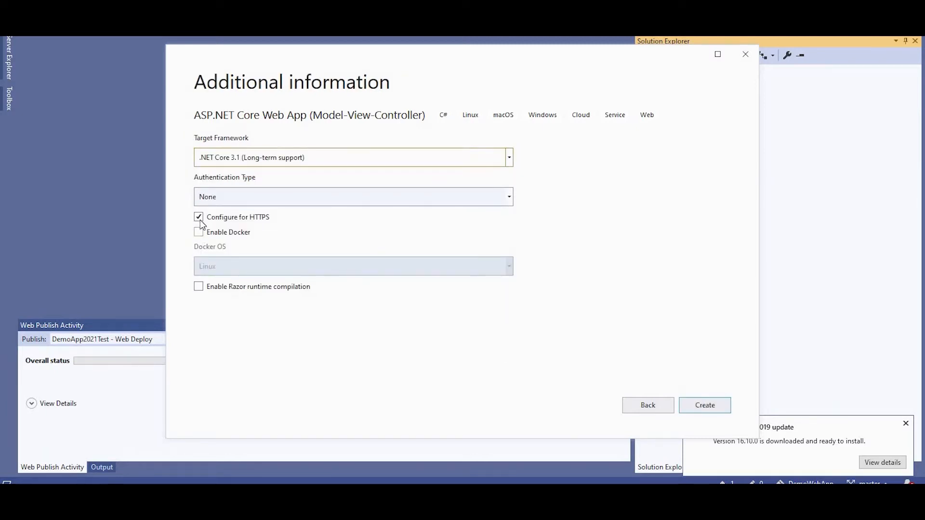
left_click(199, 217)
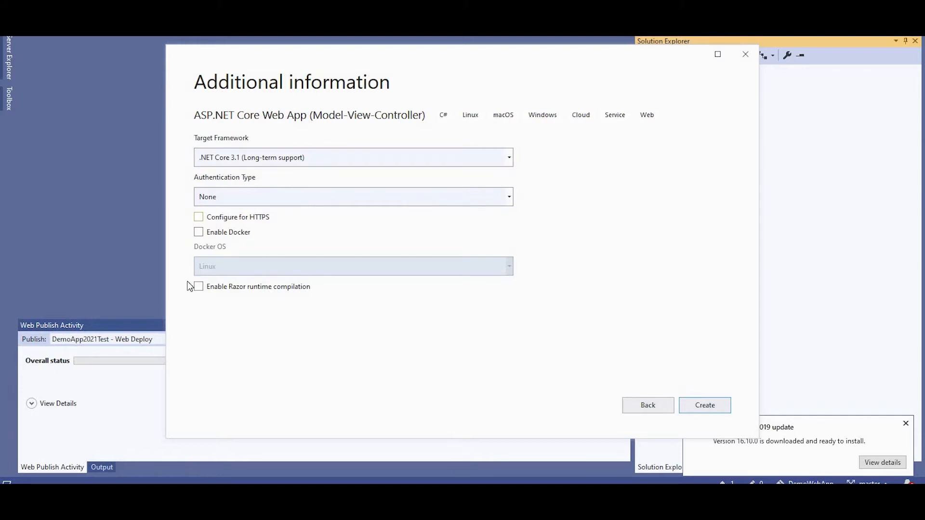
left_click(716, 409)
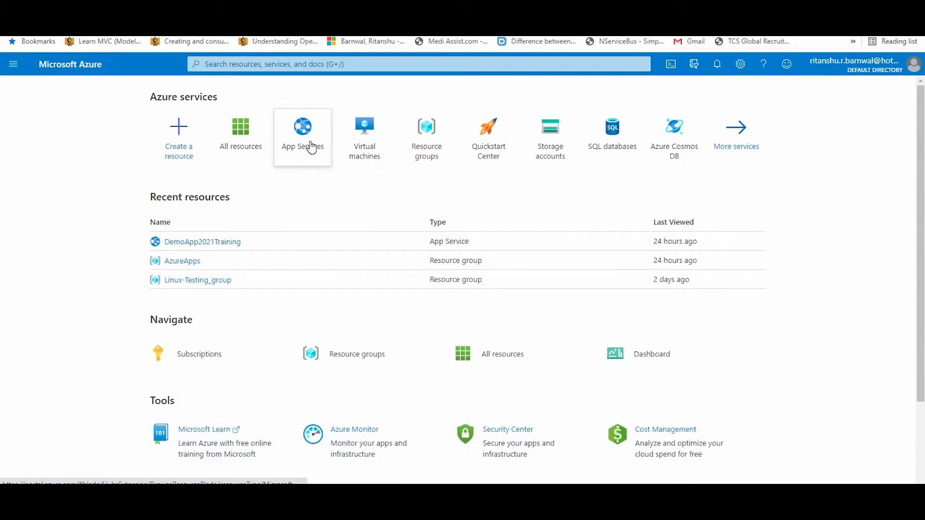
- Switch to the Azure portal and start creating a new web app in App Services
mouse_move(305, 145)
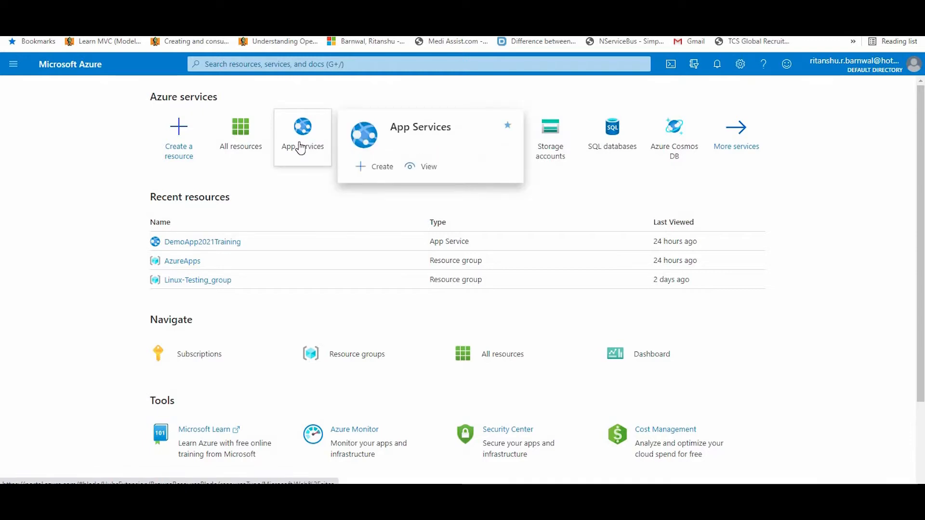
left_click(301, 147)
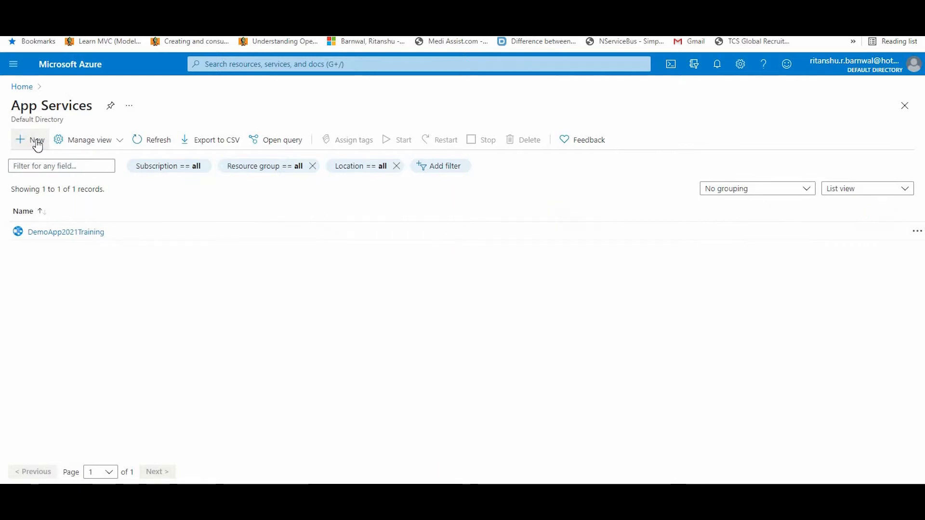
left_click(30, 140)
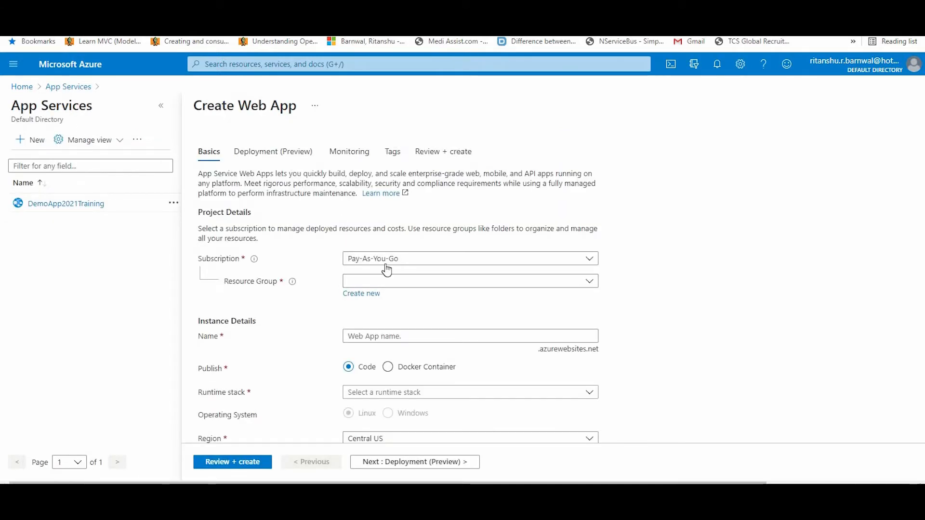
- Create a new resource group named WebApp for the web app
left_click(362, 295)
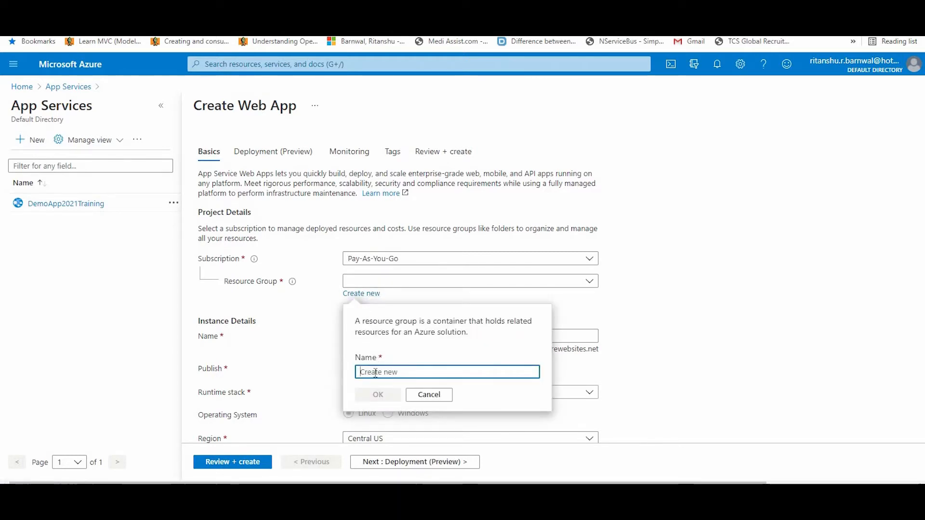
type("W")
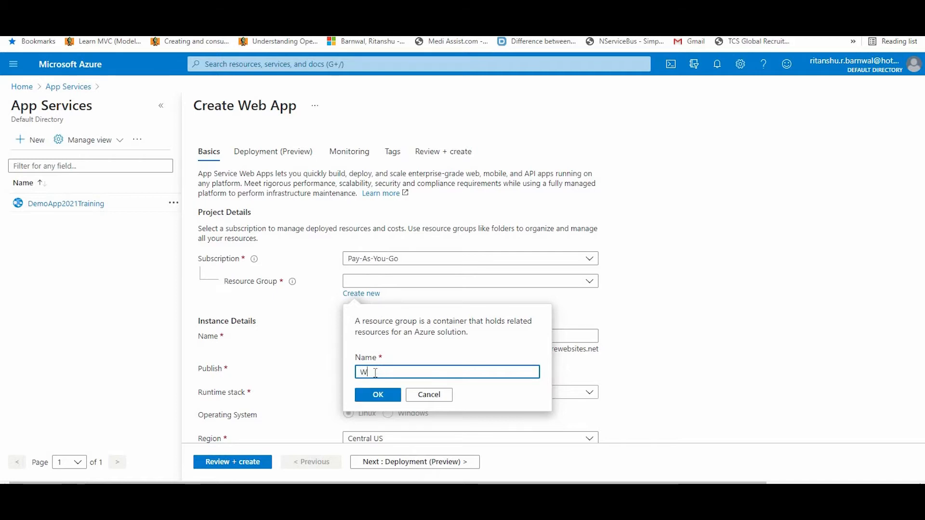
type("ebApp")
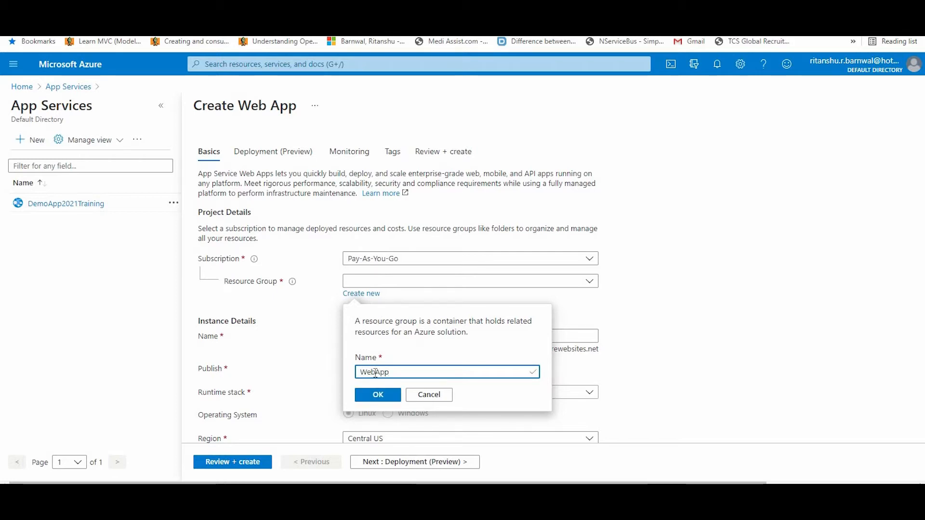
left_click(382, 394)
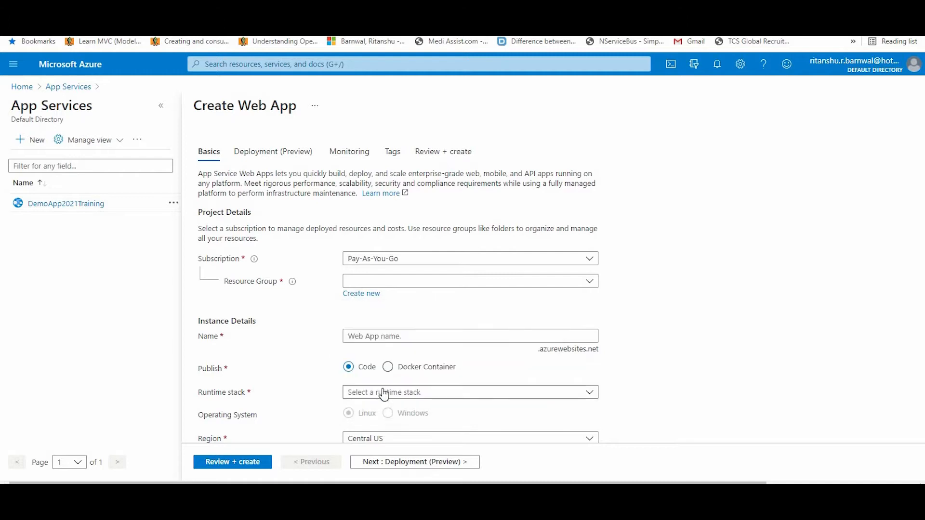
- Name the web app instance DemoWebApp2021Test
left_click(416, 341)
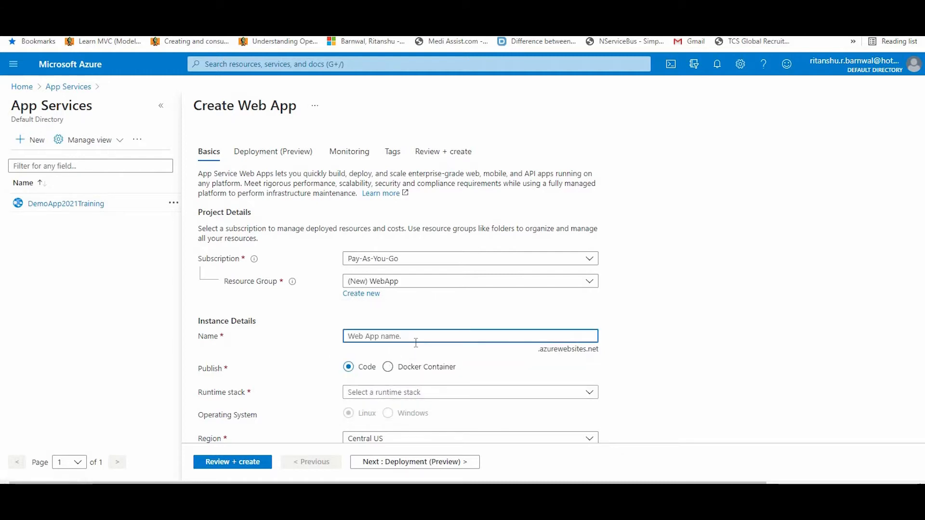
type("DemoW")
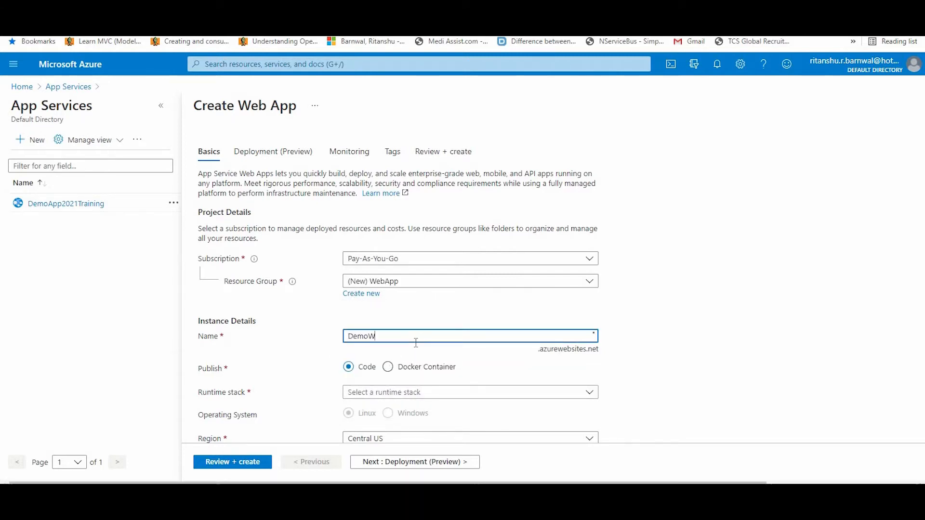
type("ebApp")
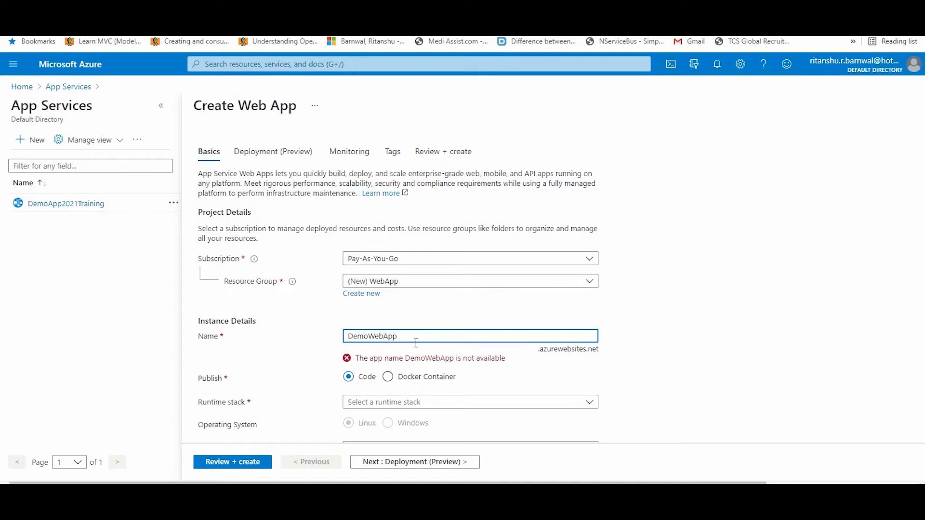
type("2021")
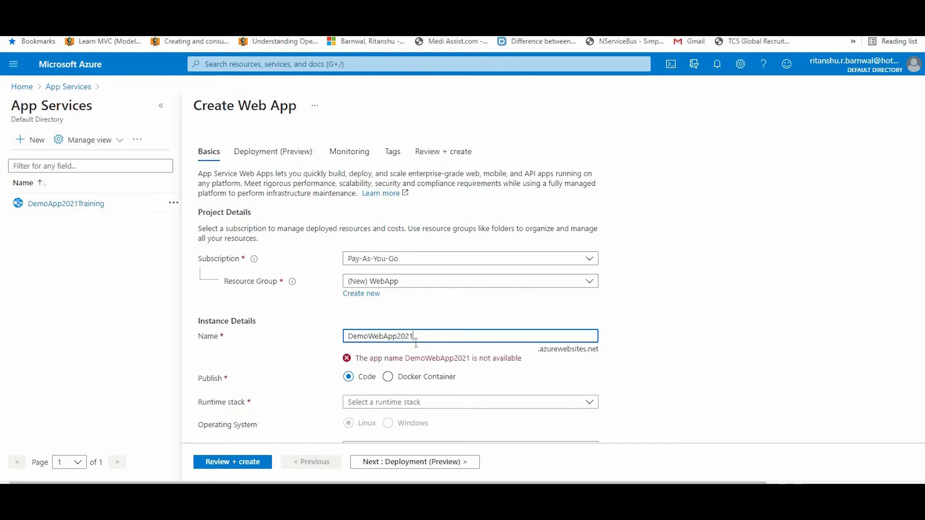
type("Test")
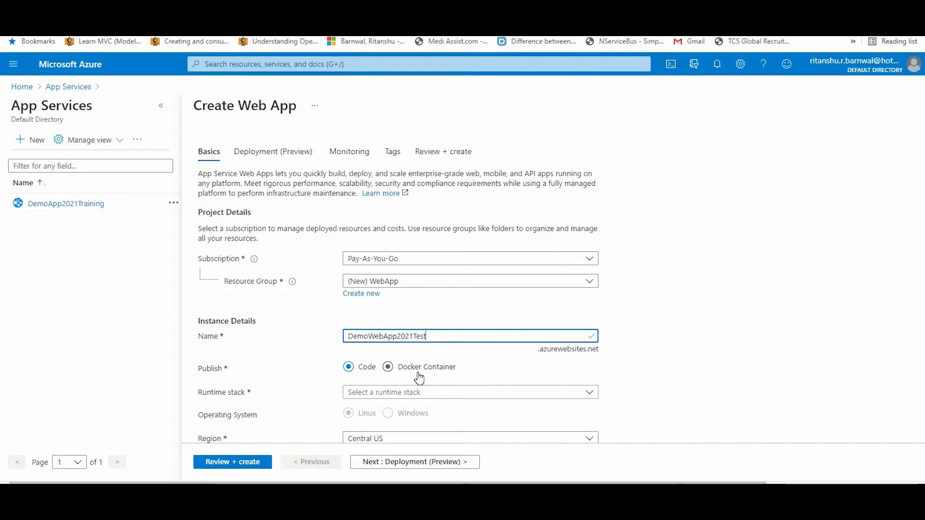
- Set the web app's runtime stack to .NET Core 3.1 (LTS)
scroll(675, 320, "down", 2)
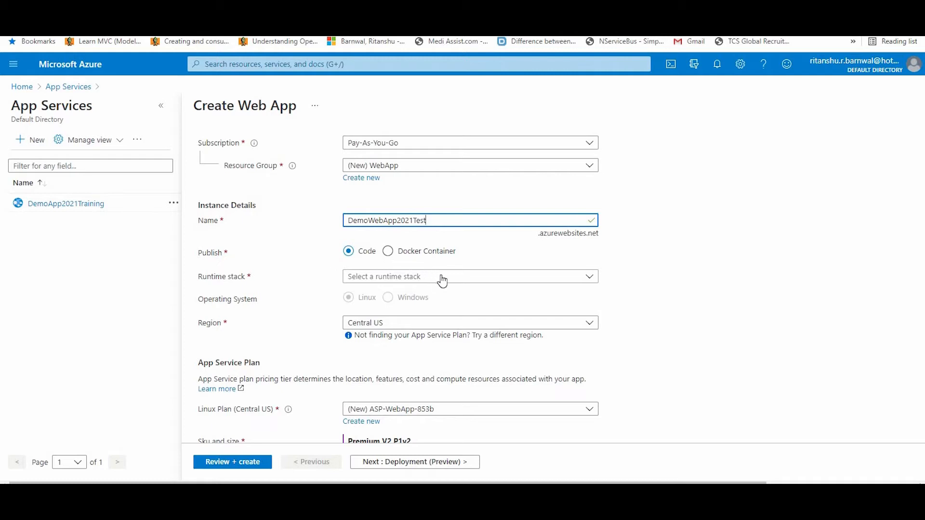
left_click(416, 279)
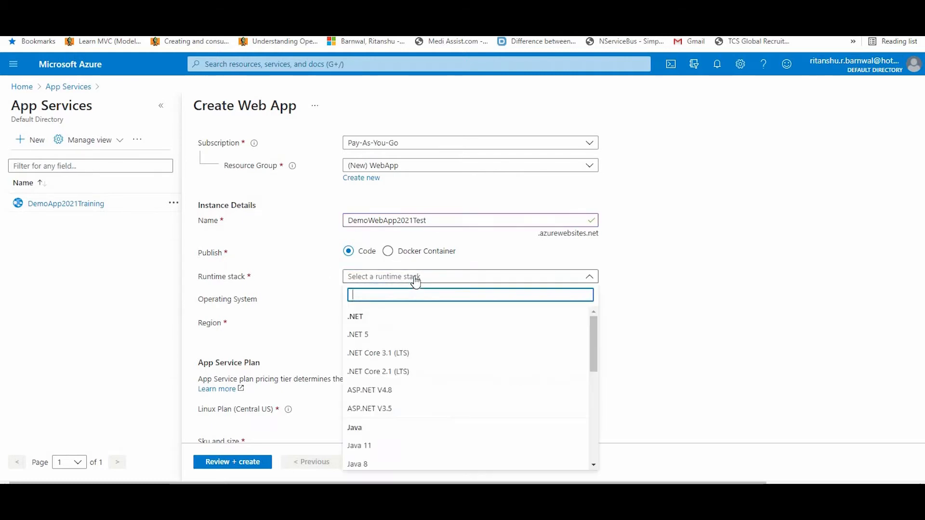
left_click(381, 352)
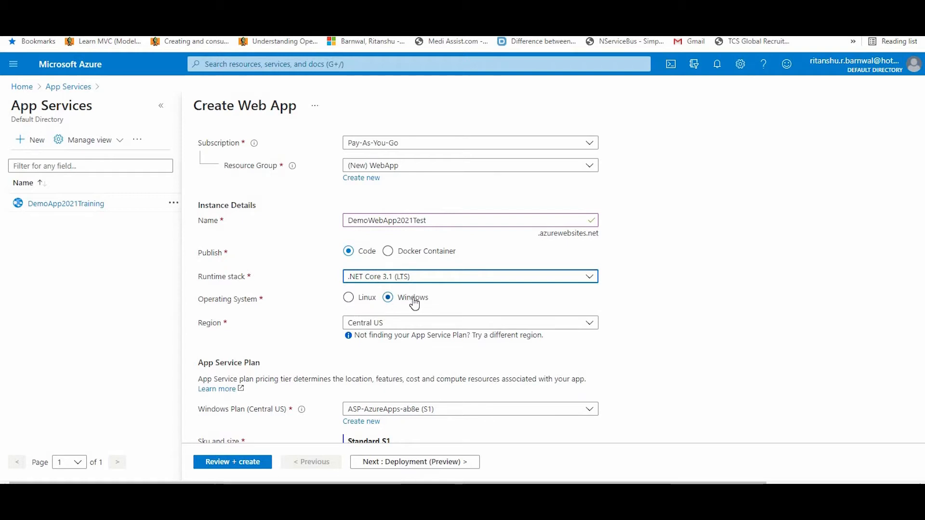
- Try ASP.NET V3.5 and PHP 7.3 as runtime stacks to compare the operating systems offered
left_click(467, 283)
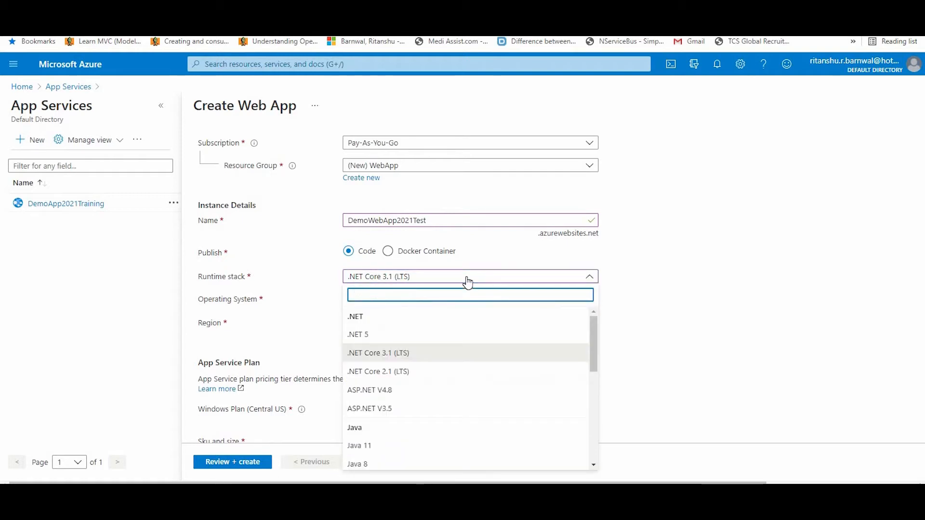
left_click(374, 409)
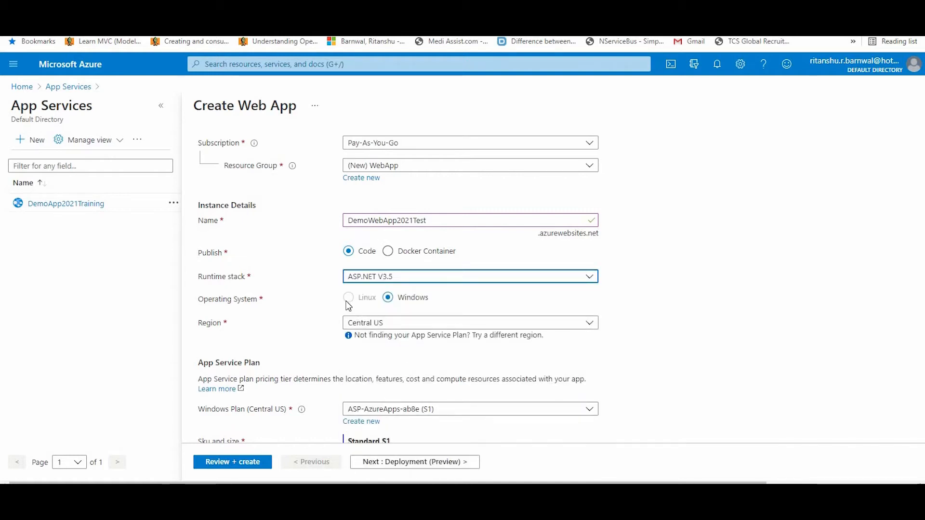
left_click(431, 284)
scroll(414, 448, "down", 5)
scroll(414, 455, "down", 1)
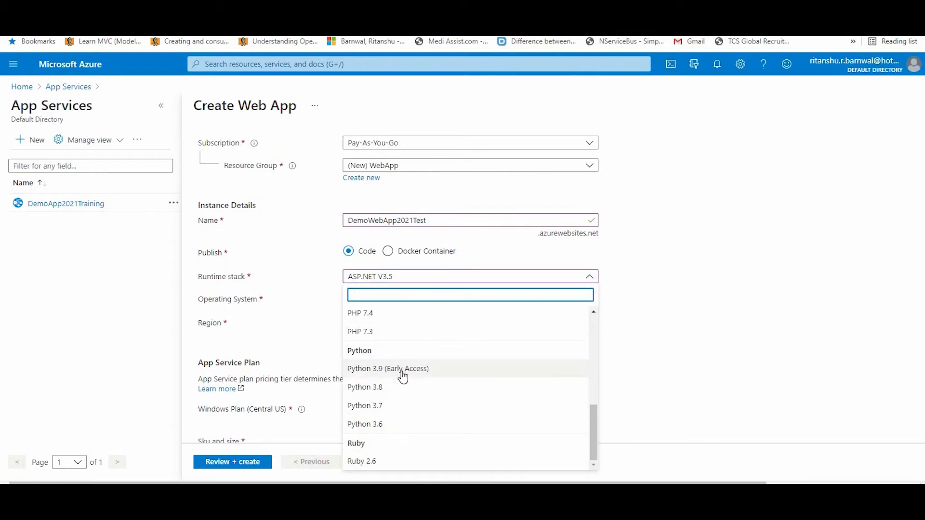
left_click(388, 337)
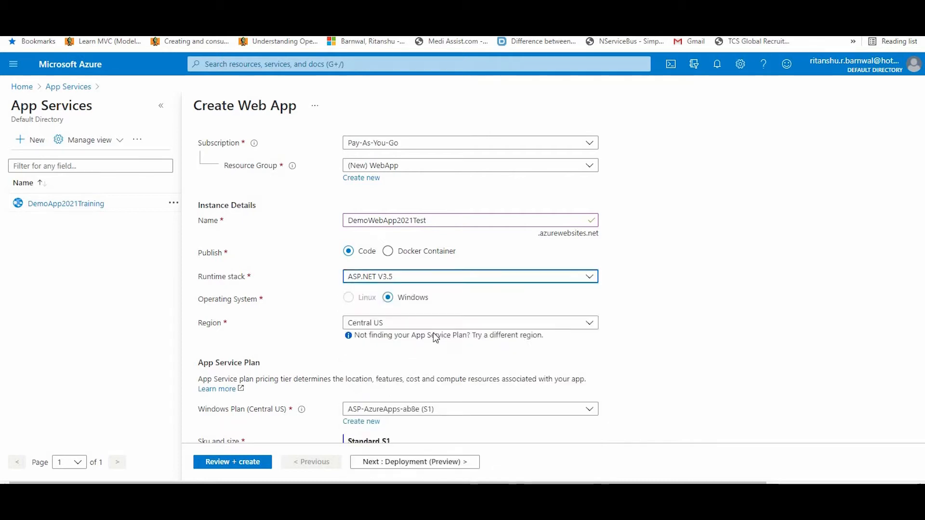
- Look through the available runtime stacks and try Ruby 2.6 for the web app
left_click(426, 280)
scroll(434, 399, "up", 1)
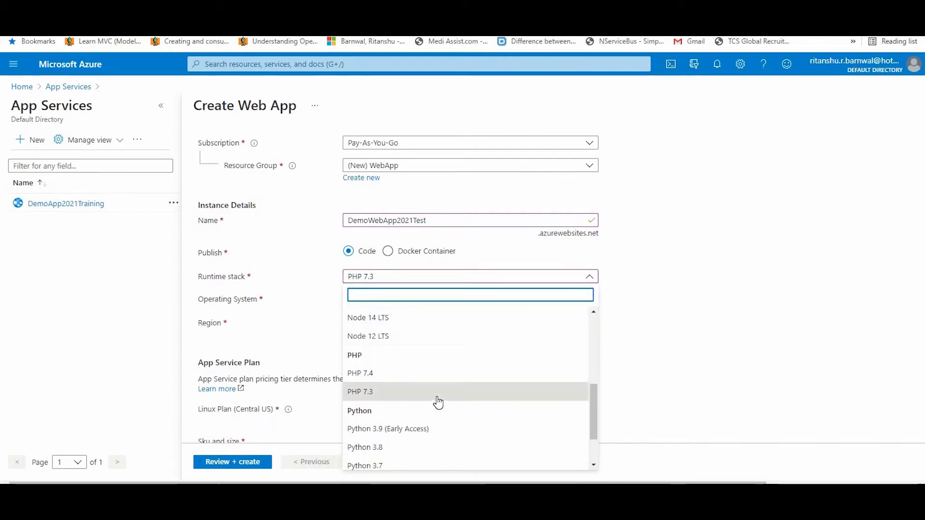
scroll(438, 403, "up", 1)
scroll(438, 403, "up", 2)
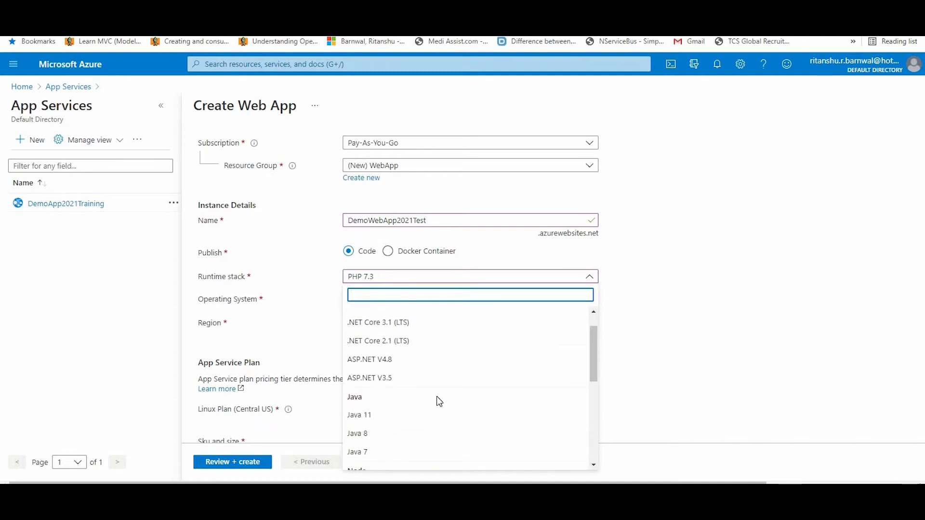
scroll(439, 402, "down", 5)
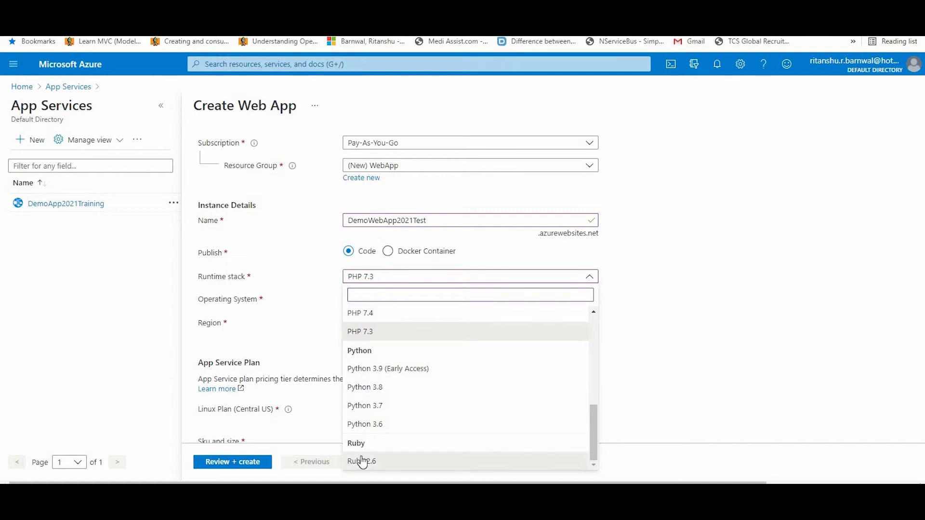
left_click(362, 461)
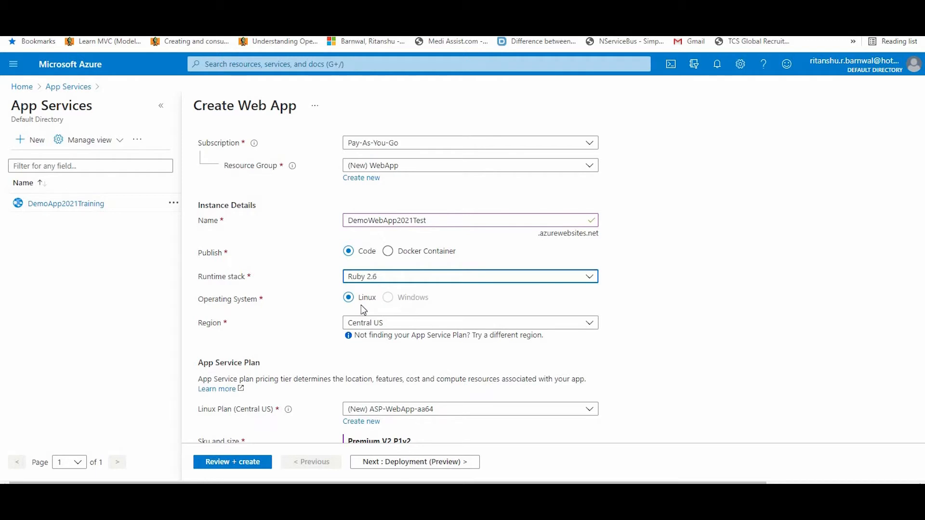
- Return the web app's runtime stack to .NET Core 3.1 (LTS)
left_click(405, 278)
scroll(429, 366, "up", 10)
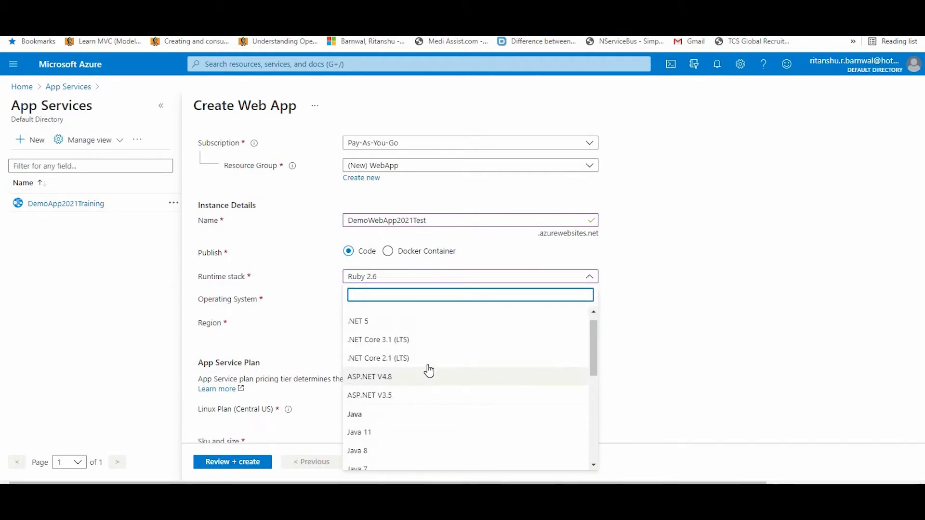
scroll(429, 371, "up", 1)
left_click(380, 353)
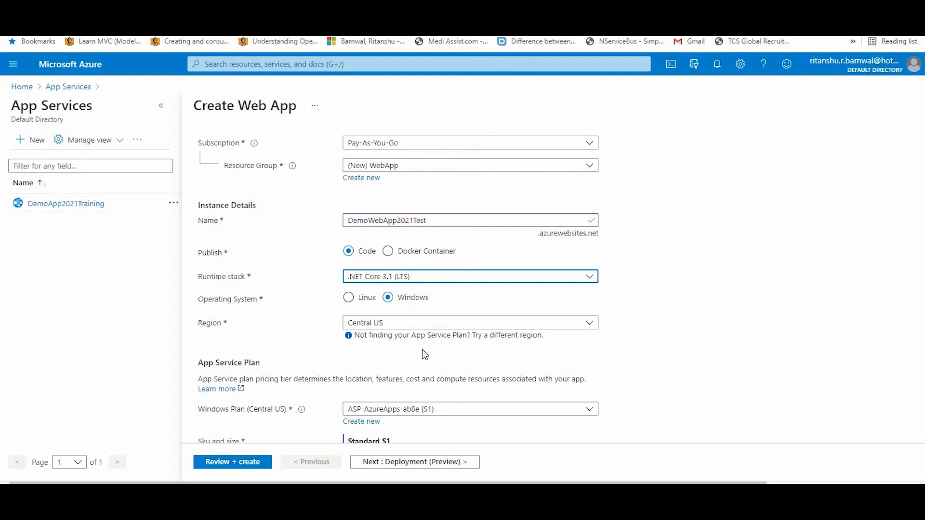
- Check which Windows App Service plans are available for the web app in Central US
scroll(692, 360, "down", 1)
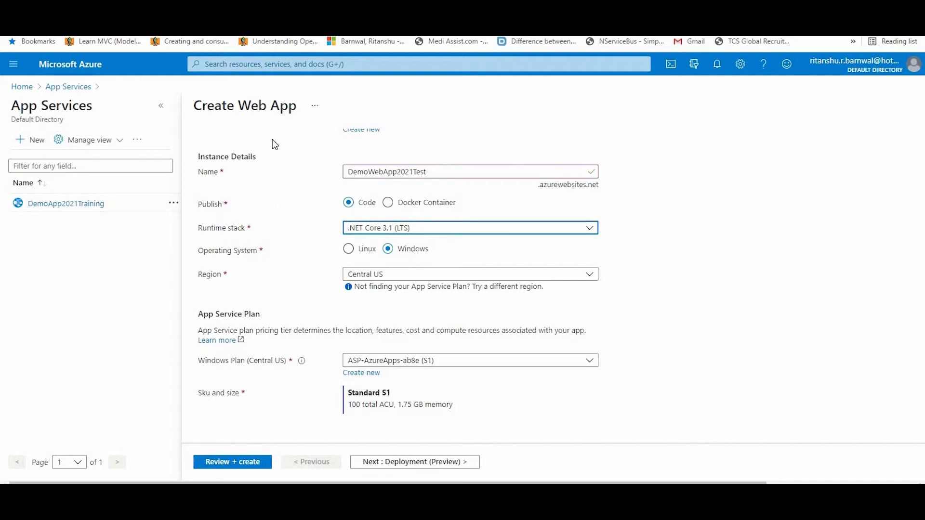
left_click(590, 362)
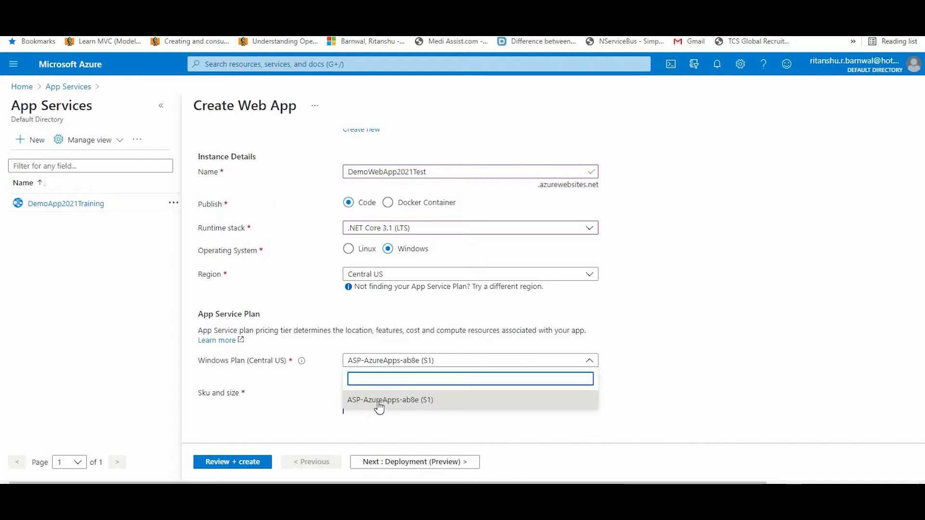
left_click(701, 374)
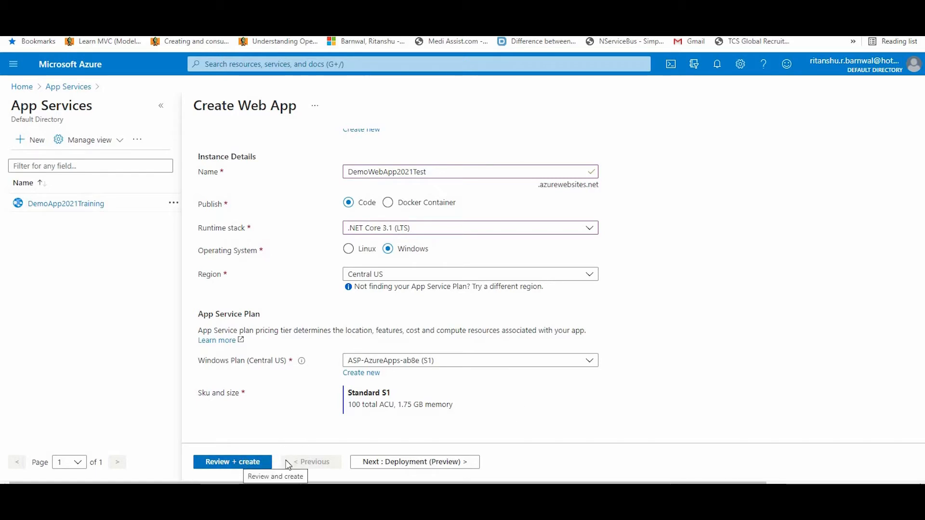
- Try enabling continuous deployment to view its GitHub Actions details, and set it back to Disable
left_click(405, 463)
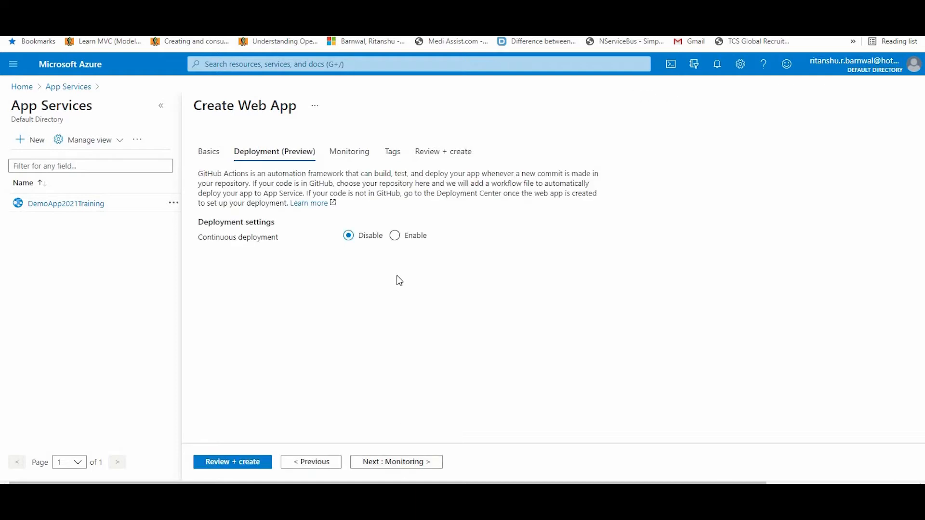
left_click(395, 237)
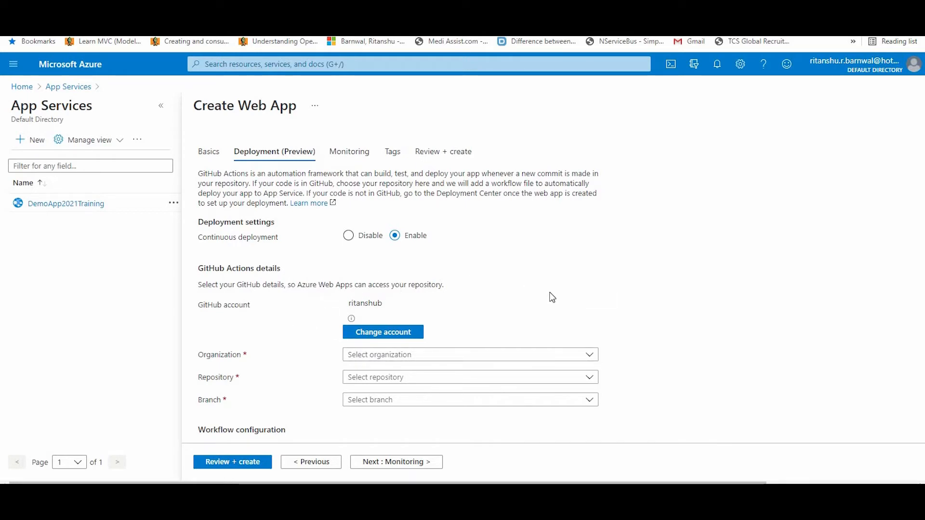
left_click(348, 235)
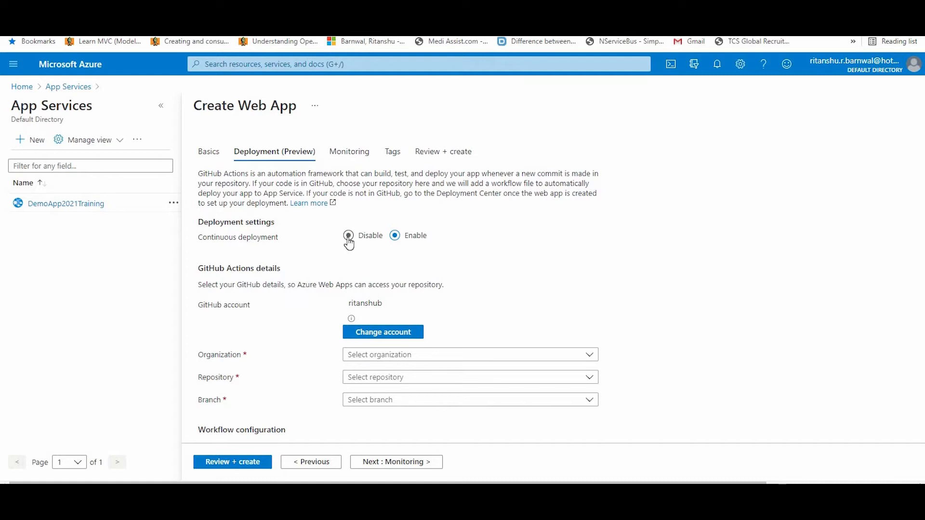
- Check the monitoring settings, review the configuration summary and create the DemoWebApp2021Test web app
left_click(349, 153)
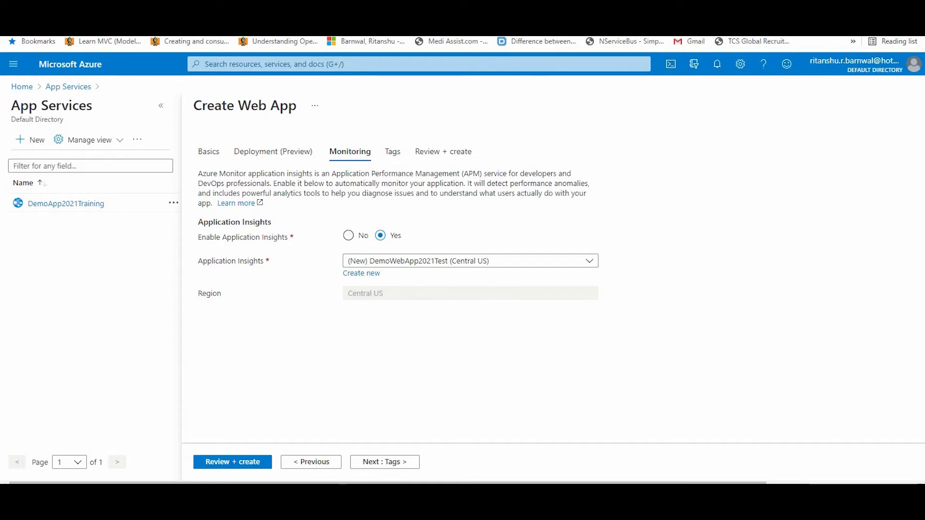
left_click(224, 461)
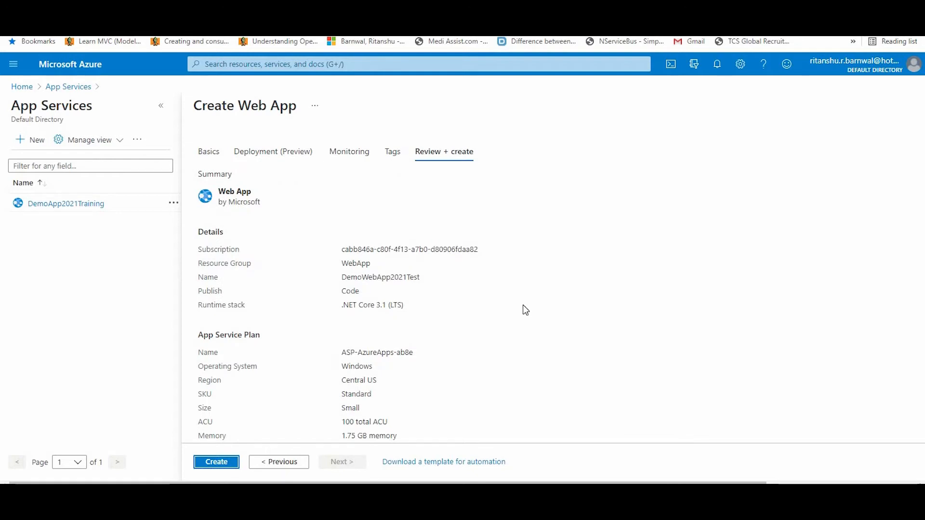
scroll(529, 319, "down", 1)
scroll(529, 319, "down", 2)
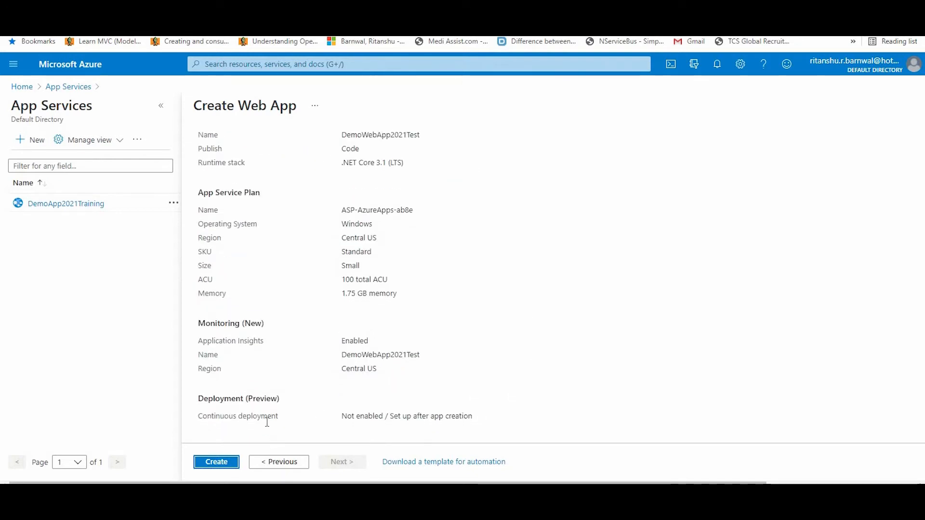
left_click(219, 461)
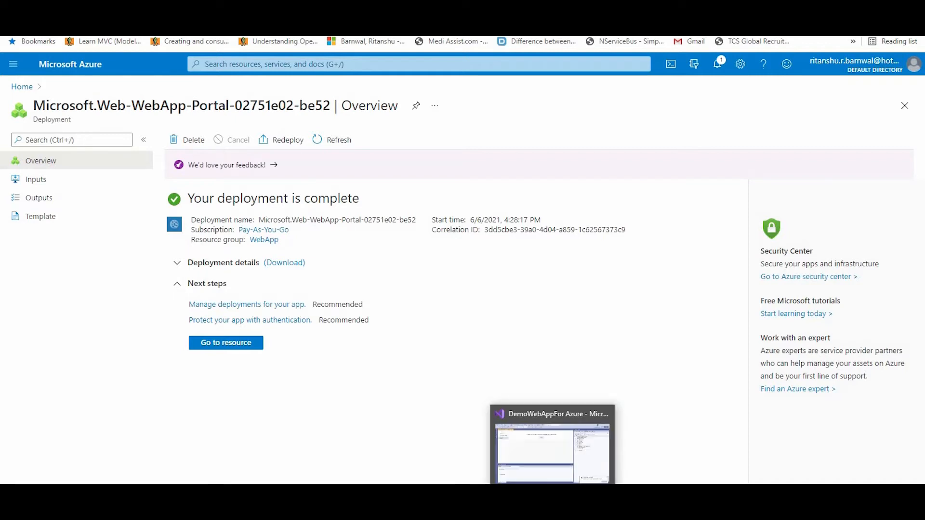
- Switch to Visual Studio and start publishing the DemoWebAppFor Azure project with Azure App Service (Windows) as the target
left_click(554, 495)
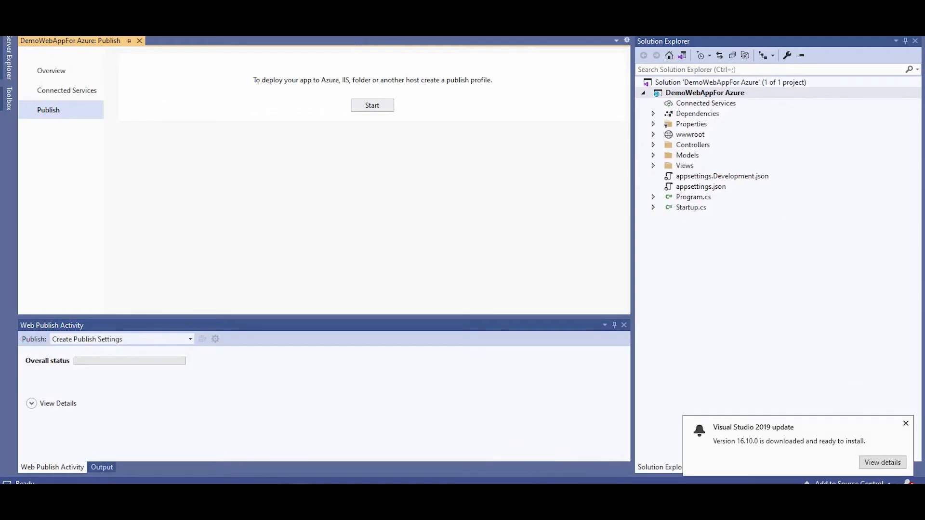
right_click(706, 93)
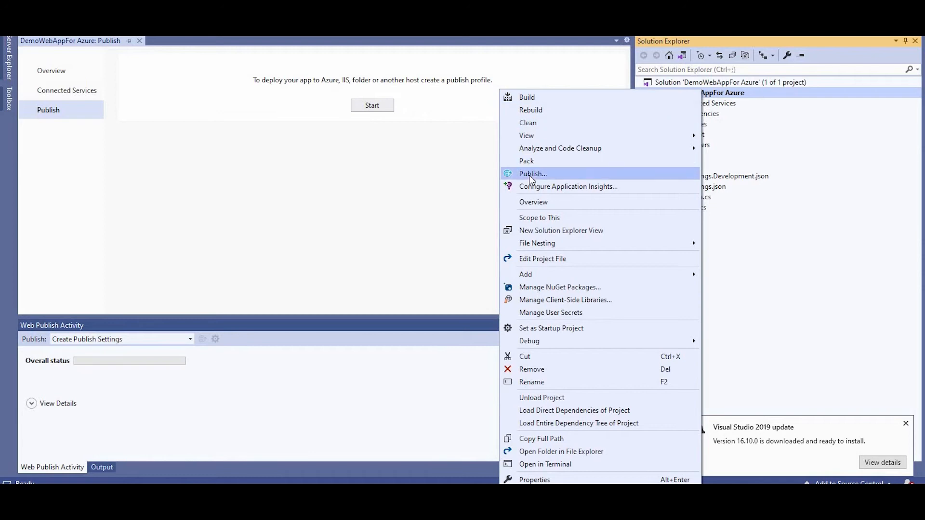
left_click(531, 176)
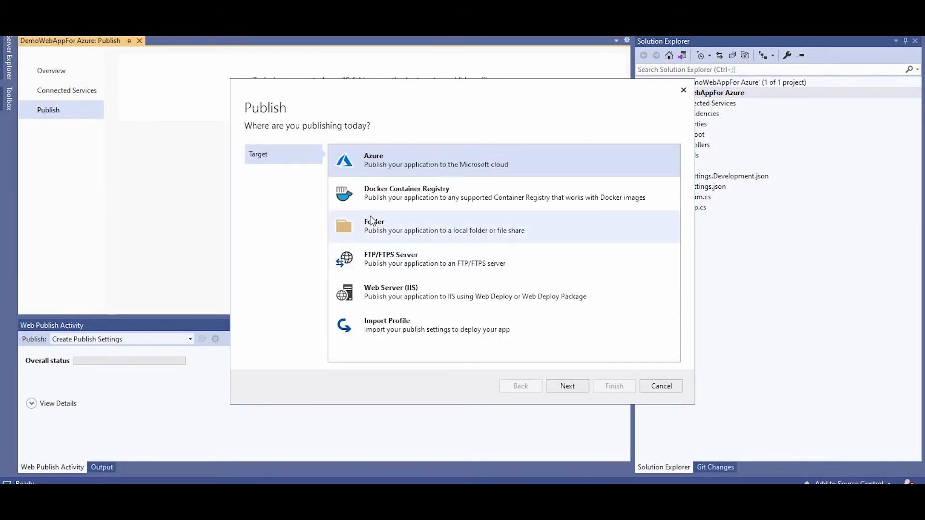
double_click(386, 161)
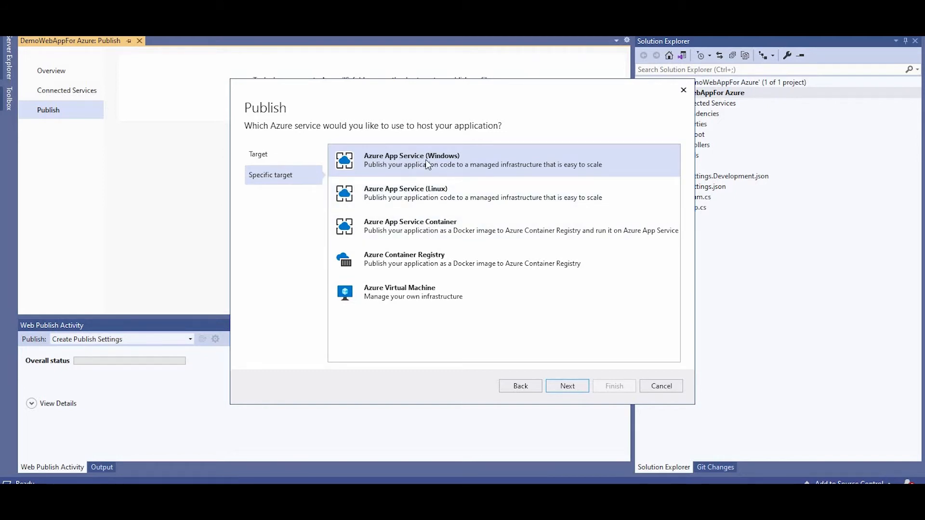
double_click(426, 160)
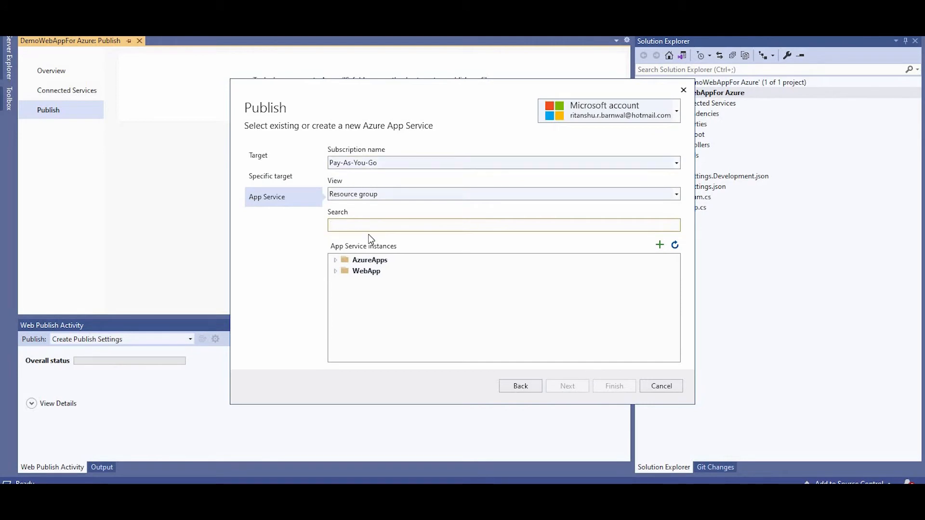
- Select DemoWebApp2021Test in the WebApp resource group as the App Service instance and finish the publish profile
left_click(335, 271)
left_click(335, 271)
left_click(335, 272)
left_click(385, 284)
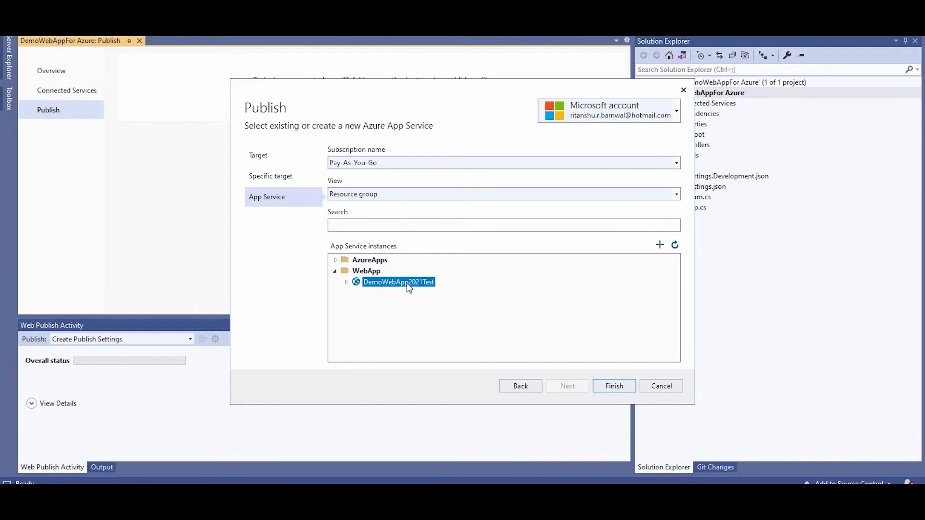
left_click(614, 386)
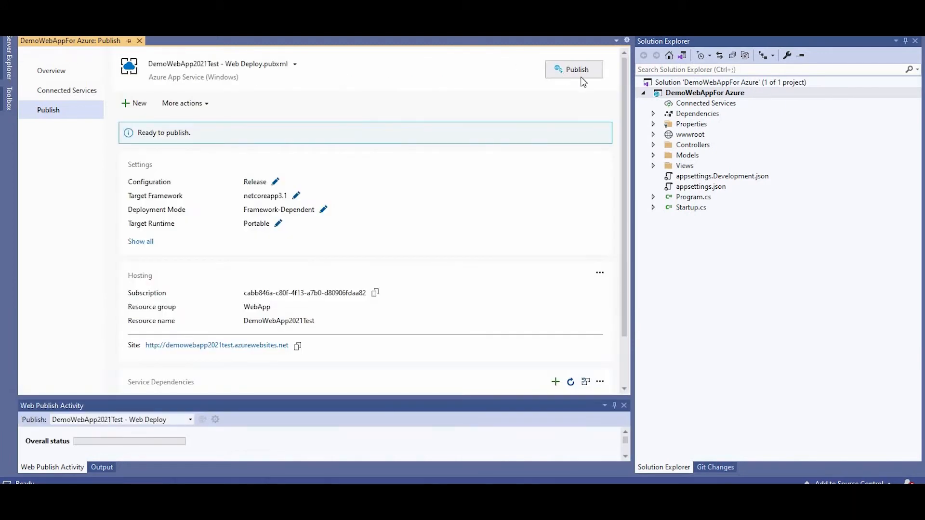
- Publish the project to the App Service, enlarge the build output area and check the deployed site in the browser
left_click(583, 75)
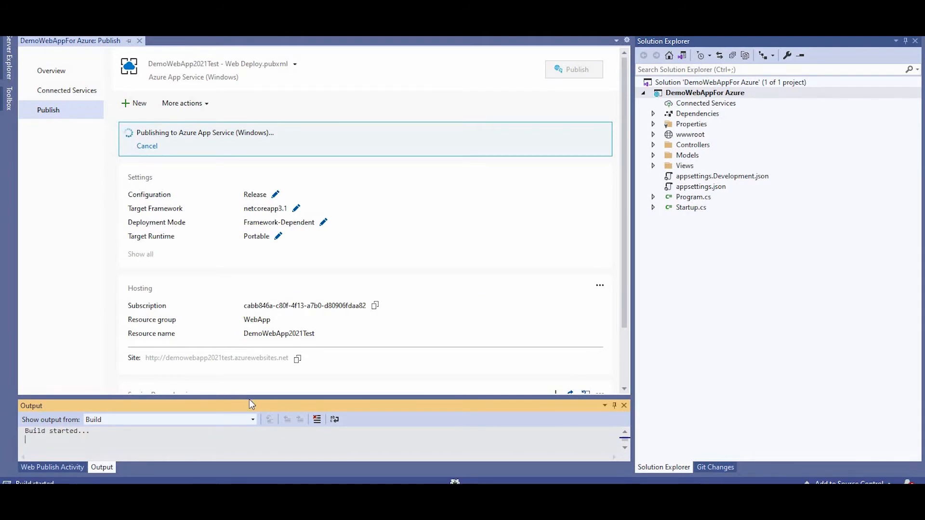
left_click_drag(253, 398, 278, 303)
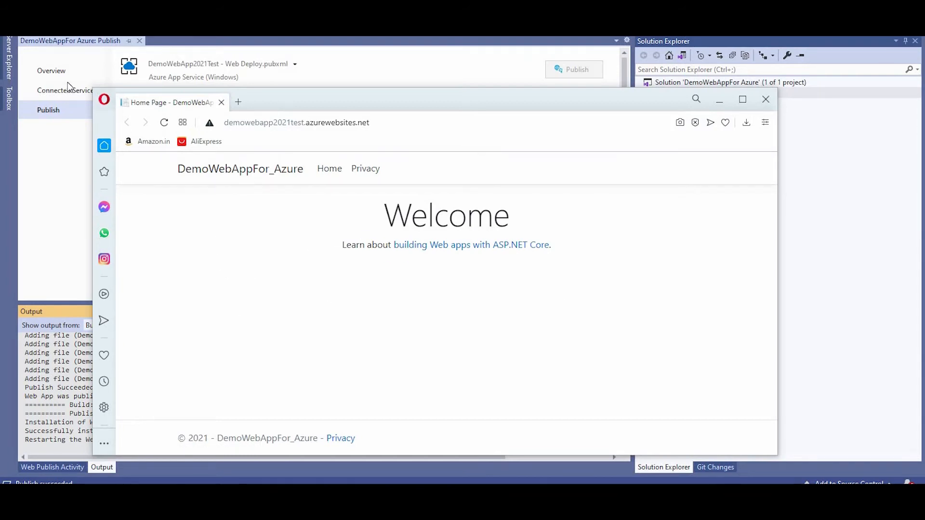
key("alt+Tab")
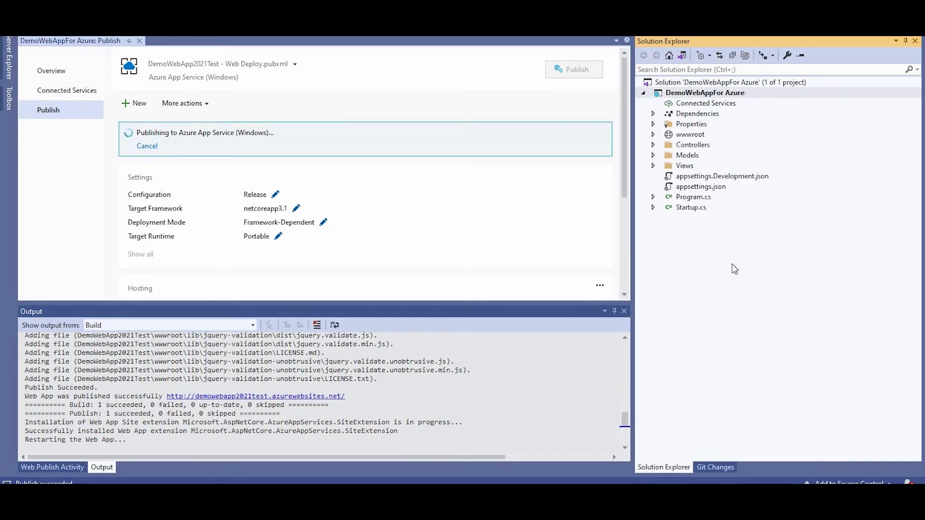
key("alt+f")
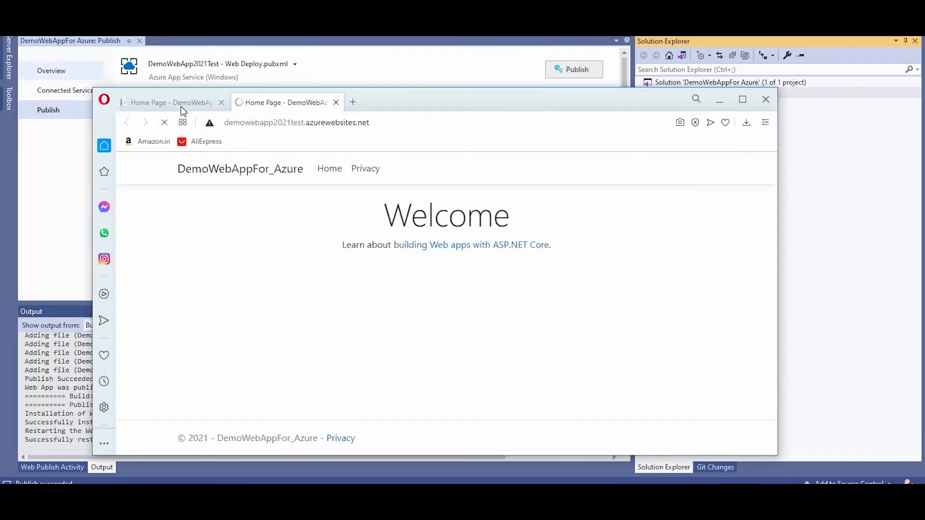
left_click(719, 99)
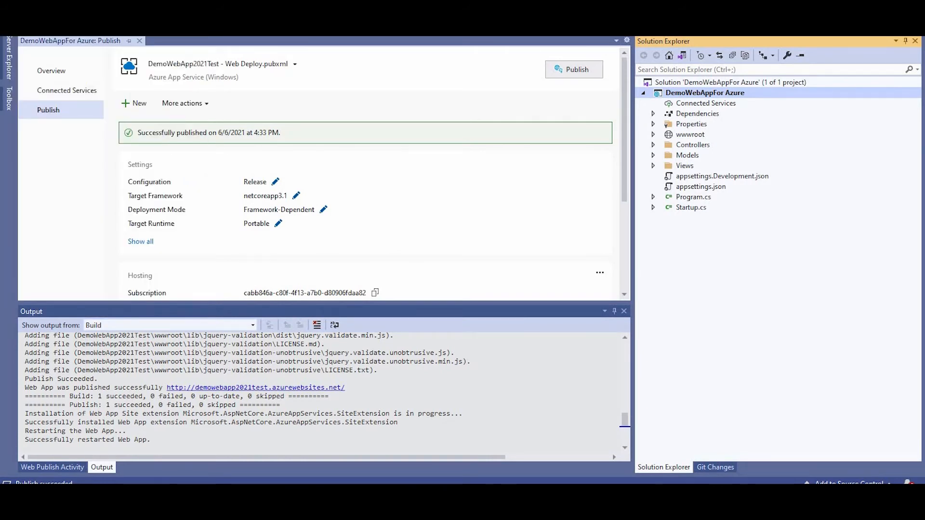
- Create a private GitHub repository named DemoWebAppFor Azure from the project and push the code to it
key("alt+g")
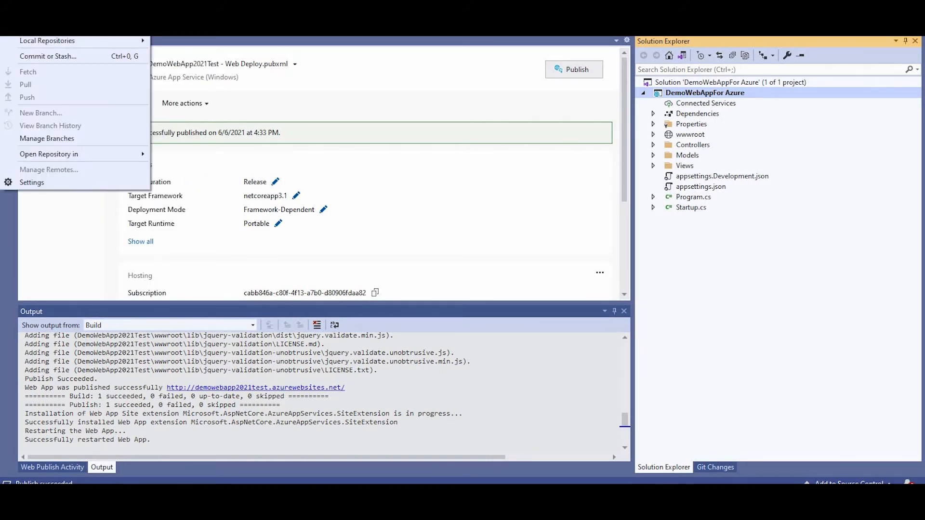
key("Down")
key("Return")
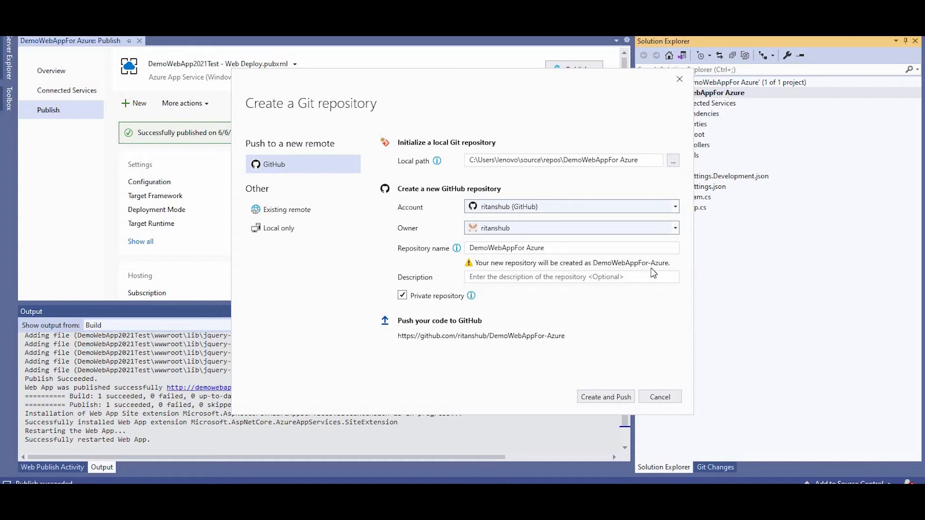
left_click(608, 398)
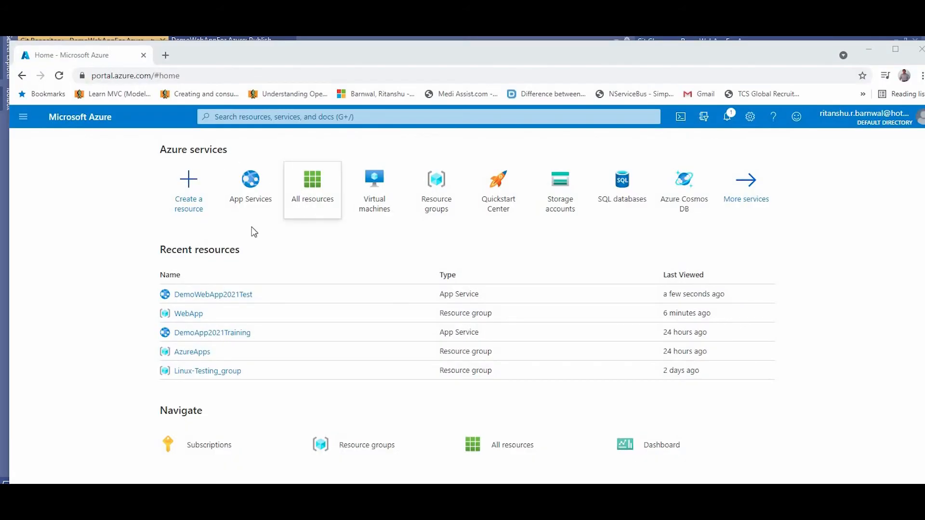
- In the Azure portal, open the Deployment Center of DemoWebApp2021Test and choose GitHub as the code source
left_click(226, 293)
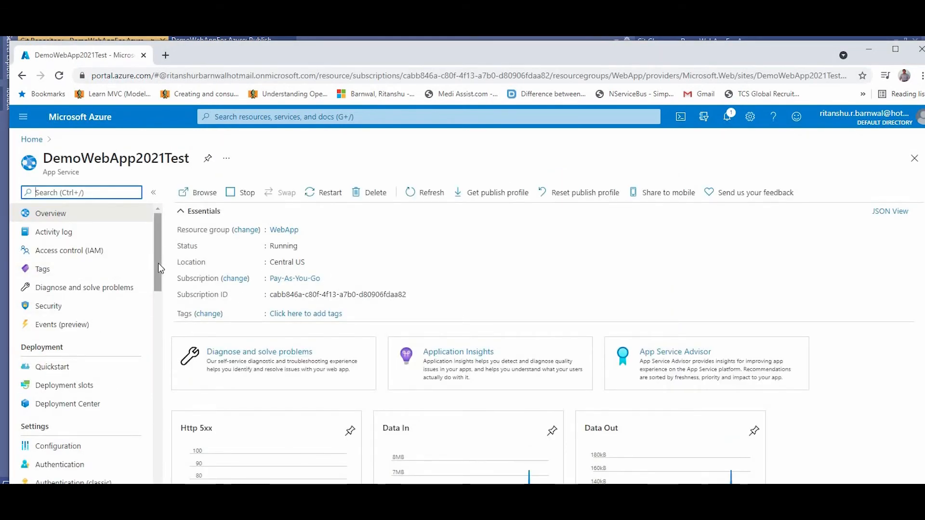
left_click_drag(158, 263, 163, 380)
left_click(79, 244)
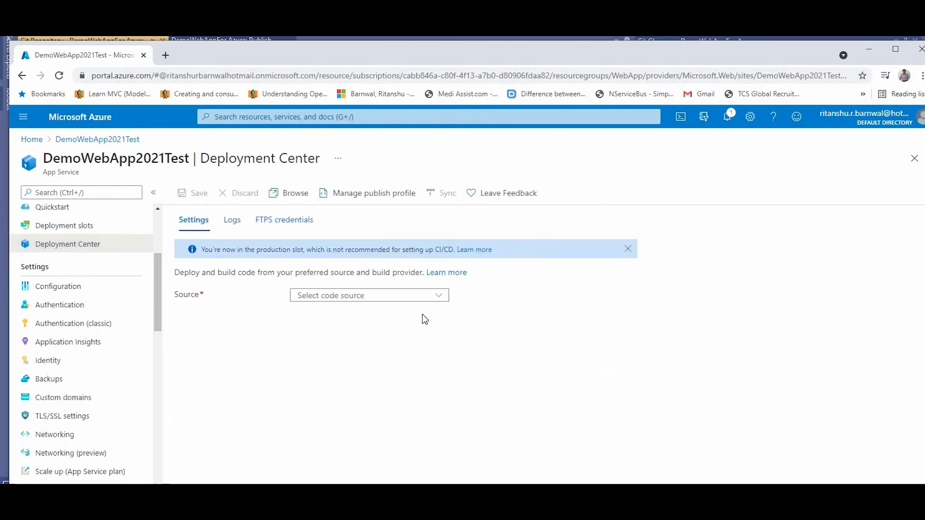
left_click(443, 300)
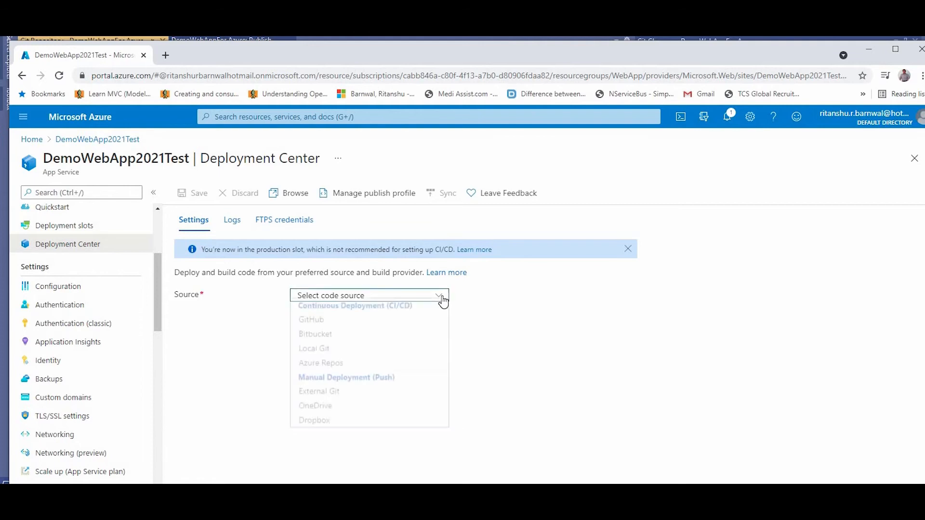
left_click(334, 320)
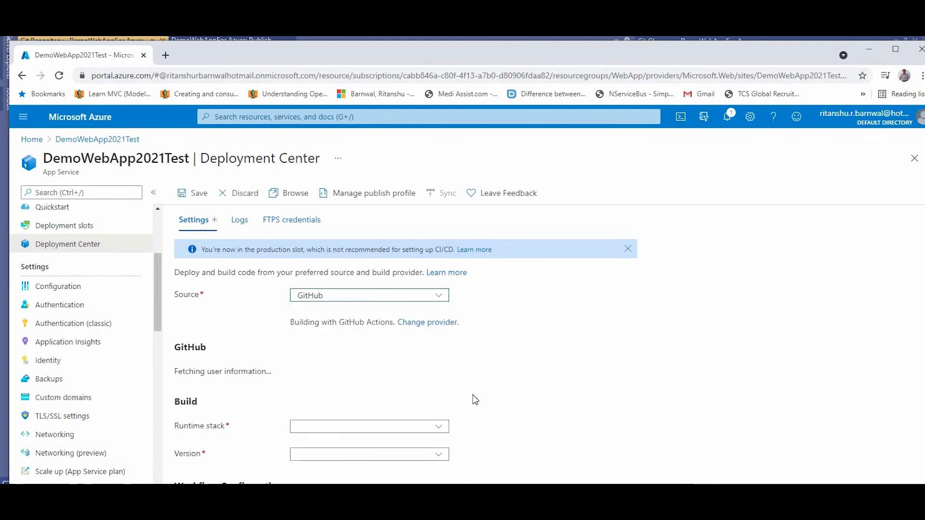
- Select the GitHub organization, the DemoWebAppFor-Azure repository and the master branch as the deployment source
left_click(443, 420)
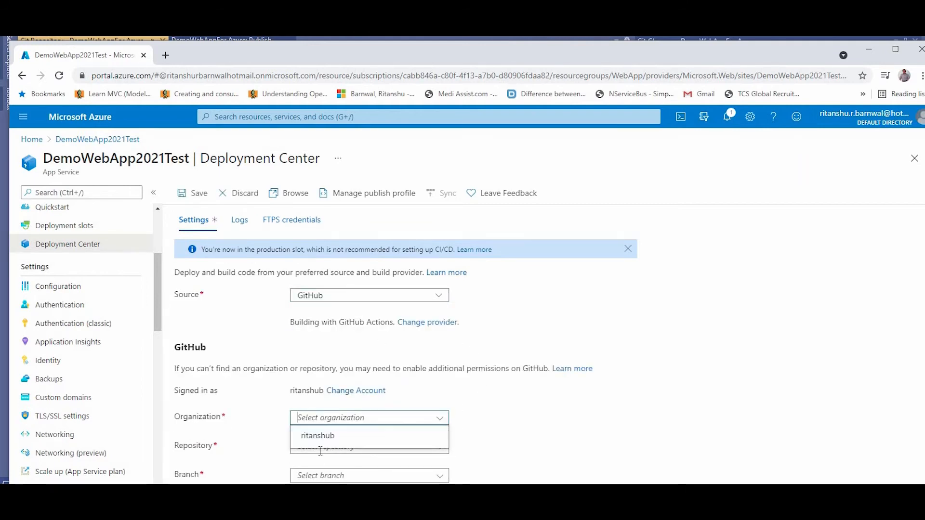
left_click(331, 438)
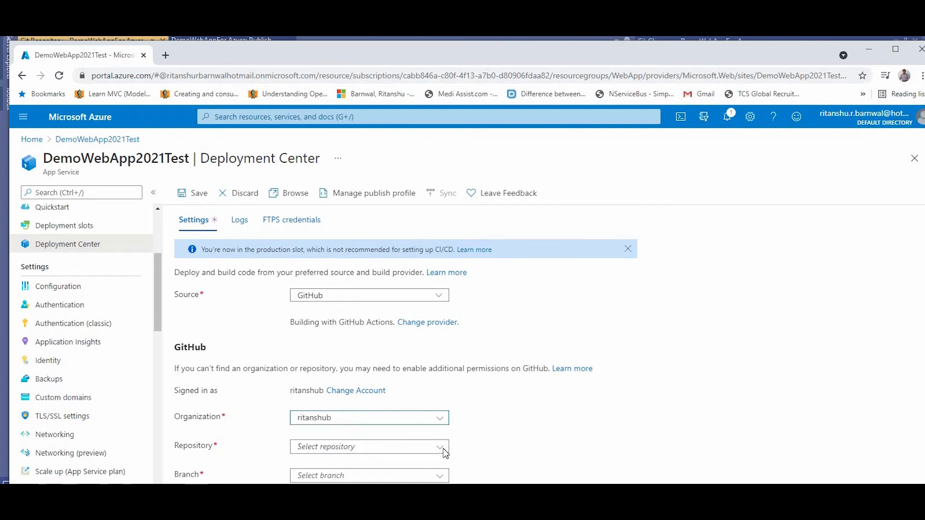
left_click(443, 450)
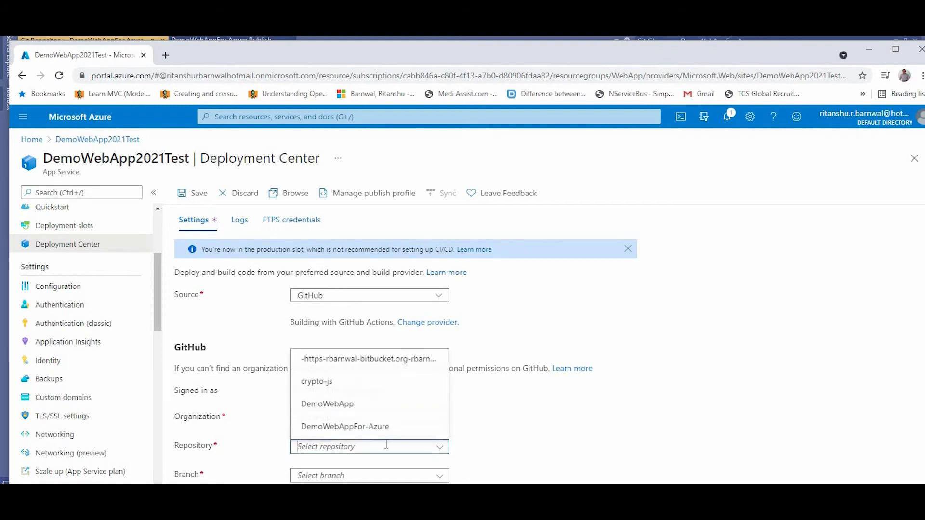
left_click(323, 433)
scroll(488, 439, "down", 1)
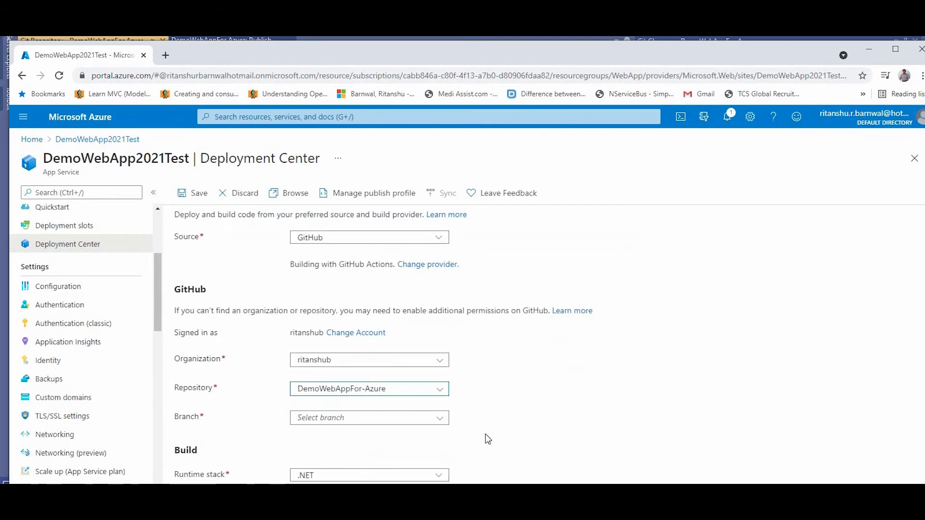
left_click(438, 418)
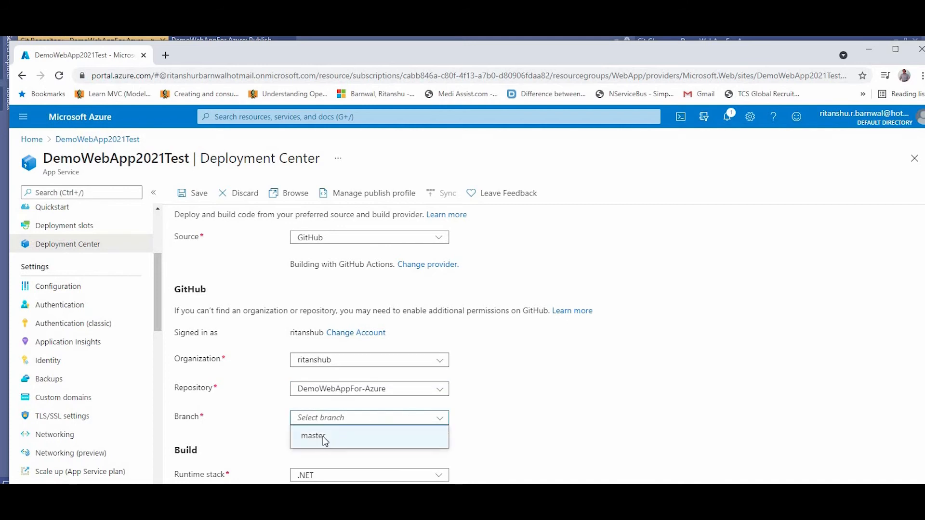
left_click(324, 435)
scroll(550, 433, "down", 1)
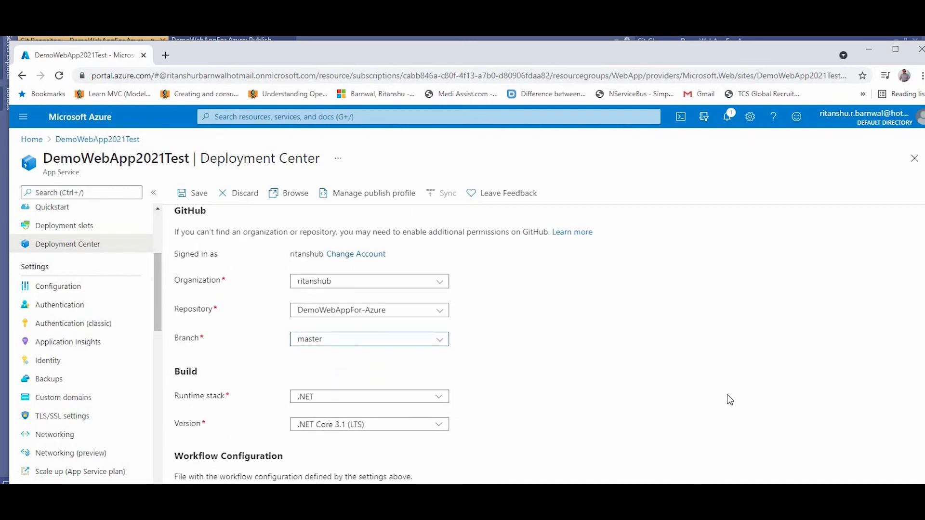
- Save the GitHub deployment configuration for the web app in the Deployment Center
left_click(192, 198)
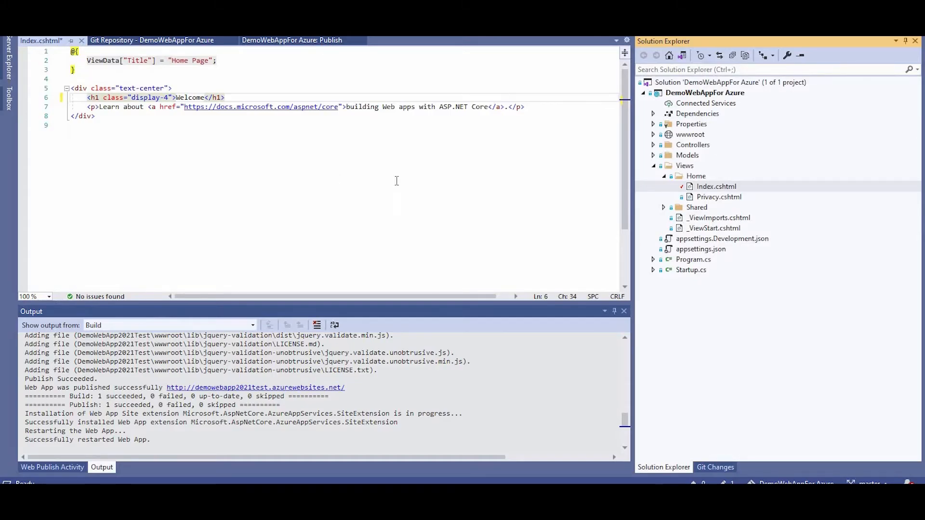
- In Visual Studio, change the Index.cshtml heading to Welcome123, save it, and commit and push the change to master, pulling the remote changes first
left_click(208, 98)
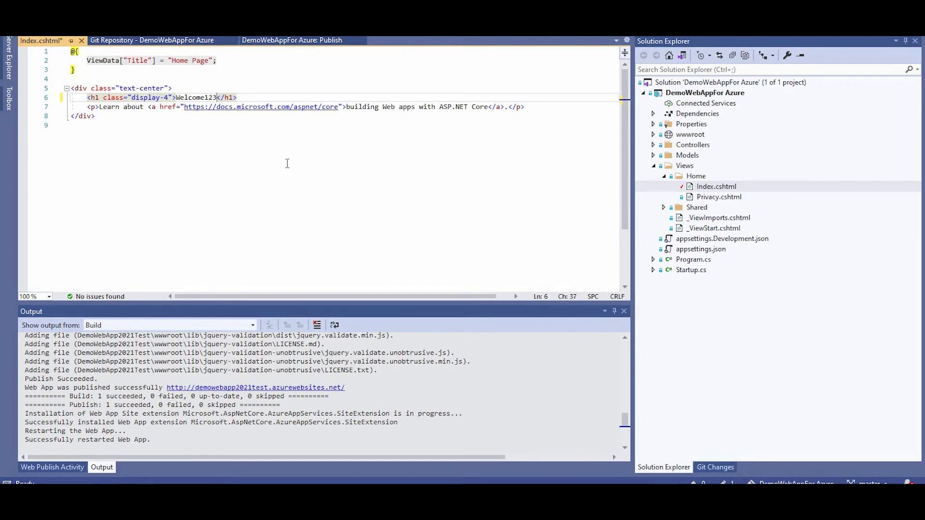
key("ctrl+s")
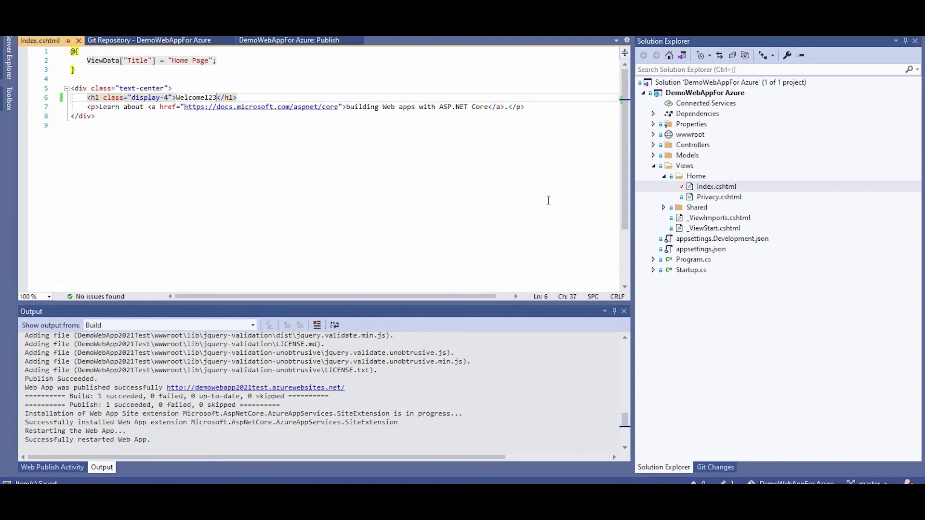
right_click(715, 189)
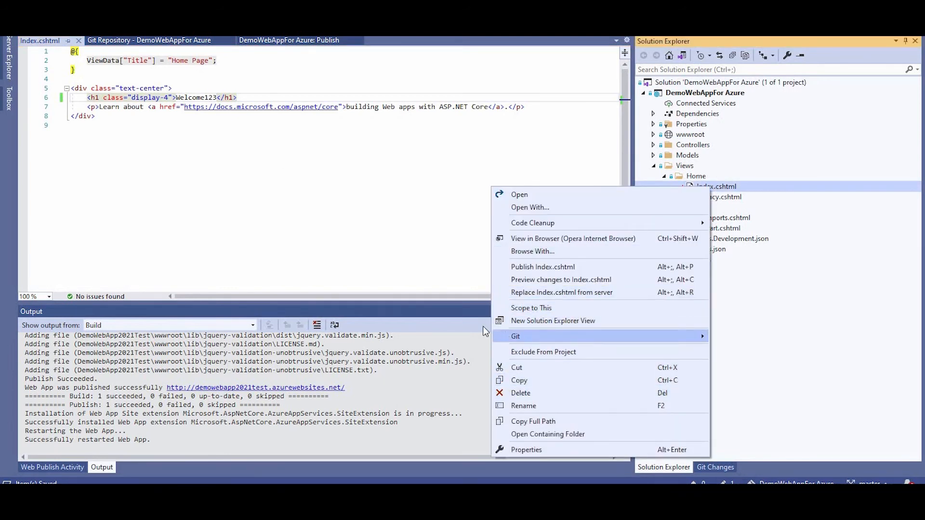
mouse_move(522, 341)
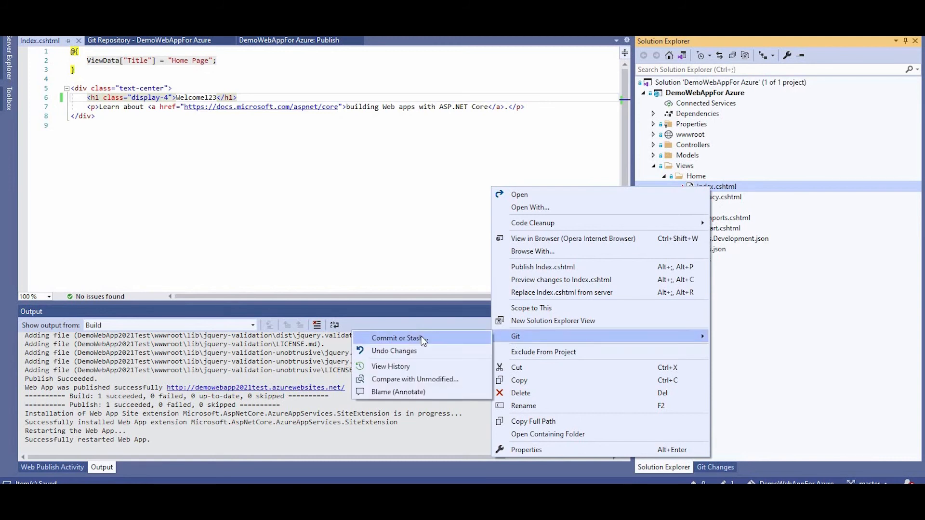
left_click(421, 339)
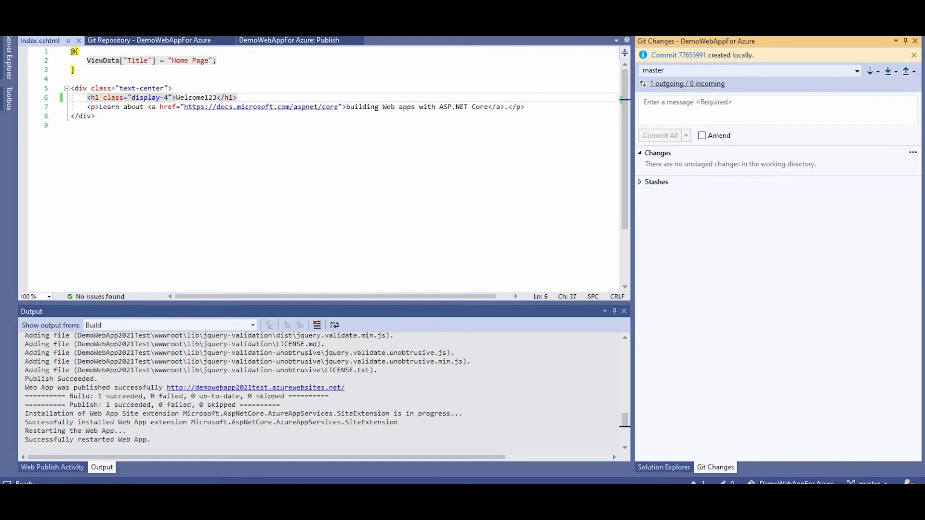
left_click(906, 71)
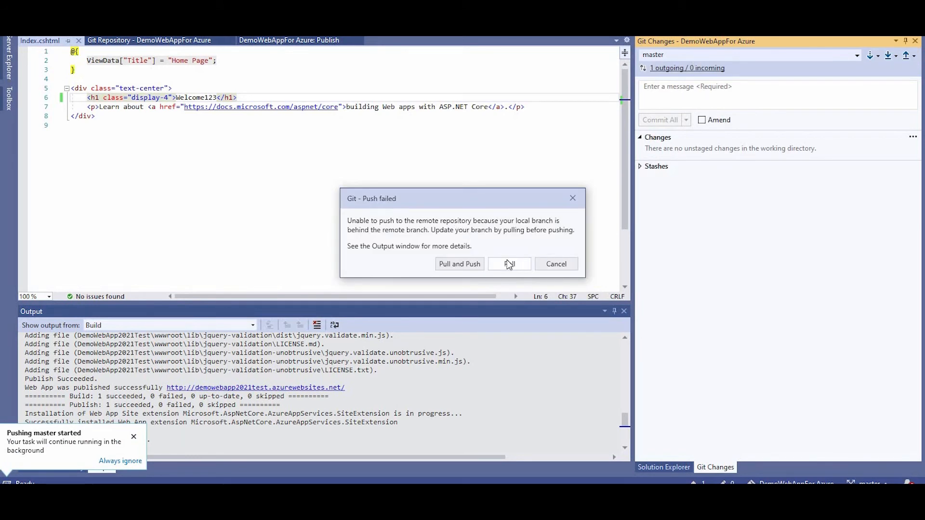
left_click(466, 268)
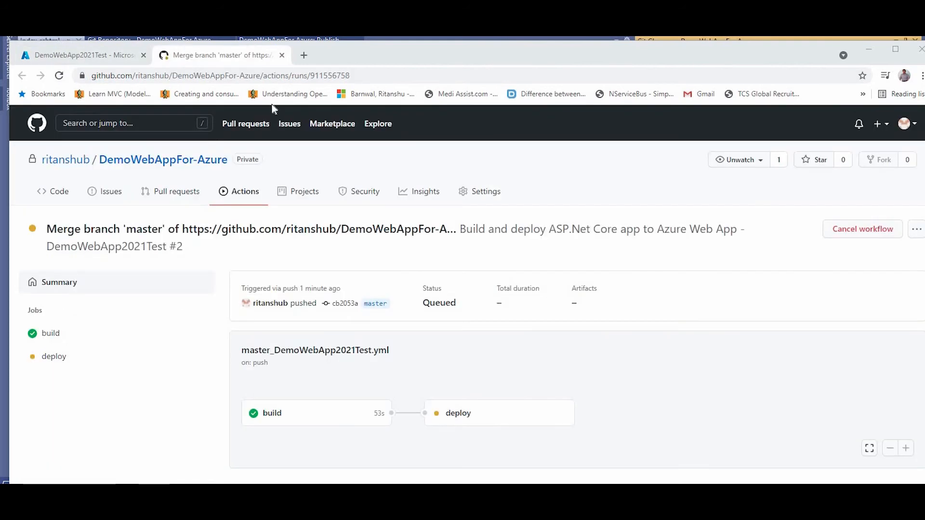
- Check the deployment's progress in the Azure Deployment Center logs and in the GitHub Actions workflow run in the browser
left_click(80, 56)
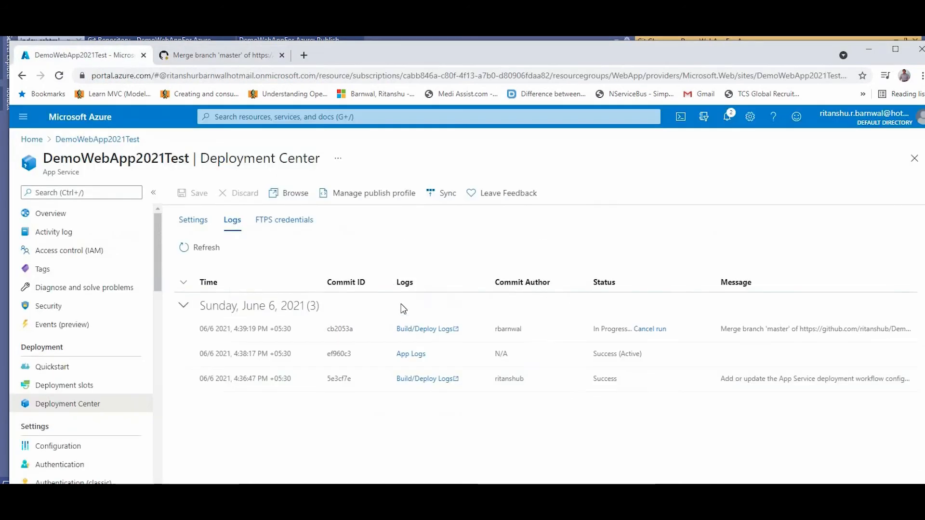
left_click(235, 56)
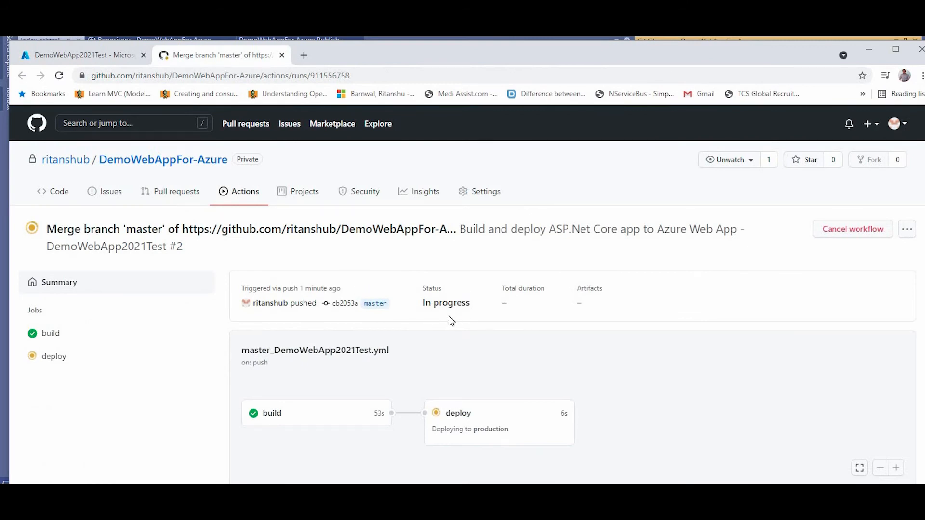
scroll(496, 332, "down", 1)
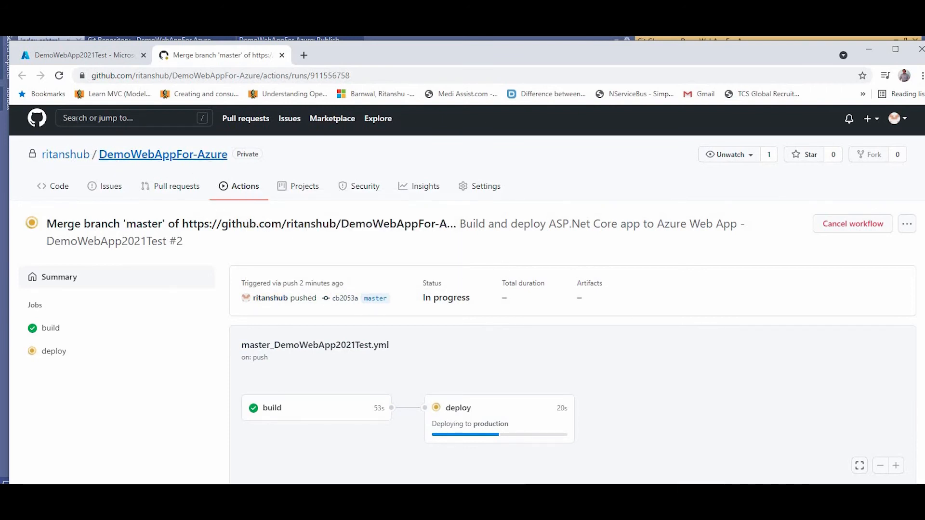
left_click(80, 54)
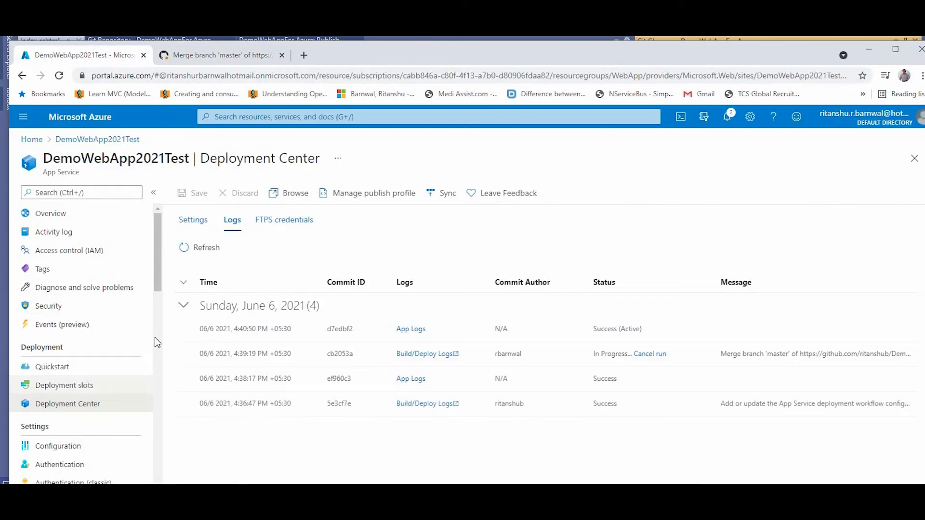
- Open the Scale up page of the App Service plan and view the production pricing tiers
left_click_drag(158, 268, 149, 306)
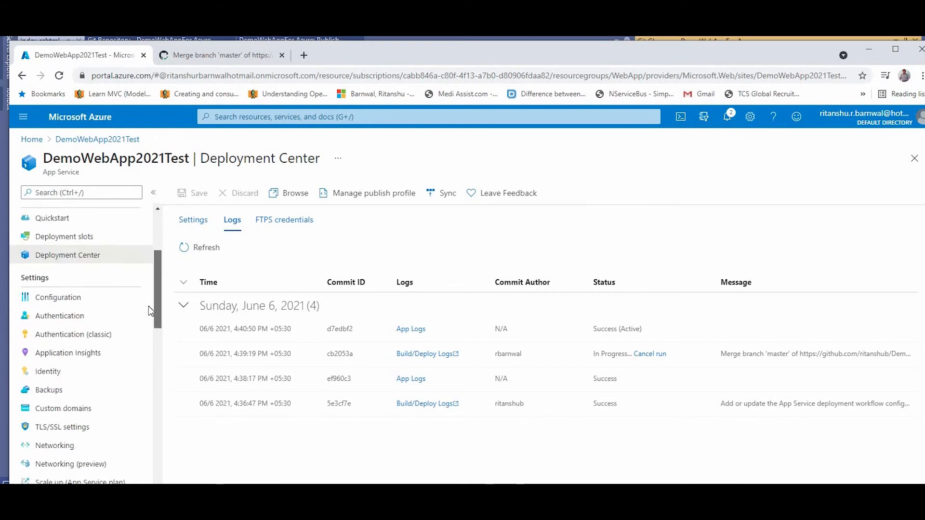
scroll(81, 328, "down", 3)
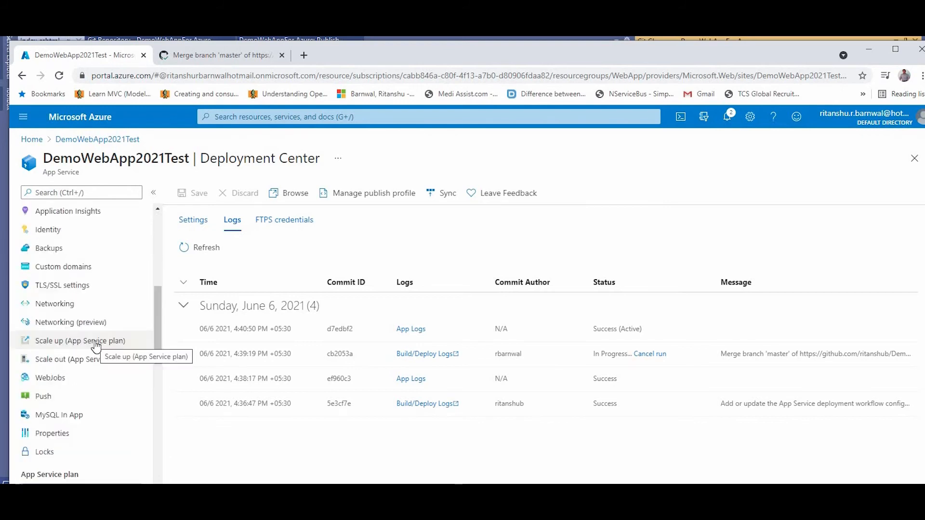
left_click(96, 342)
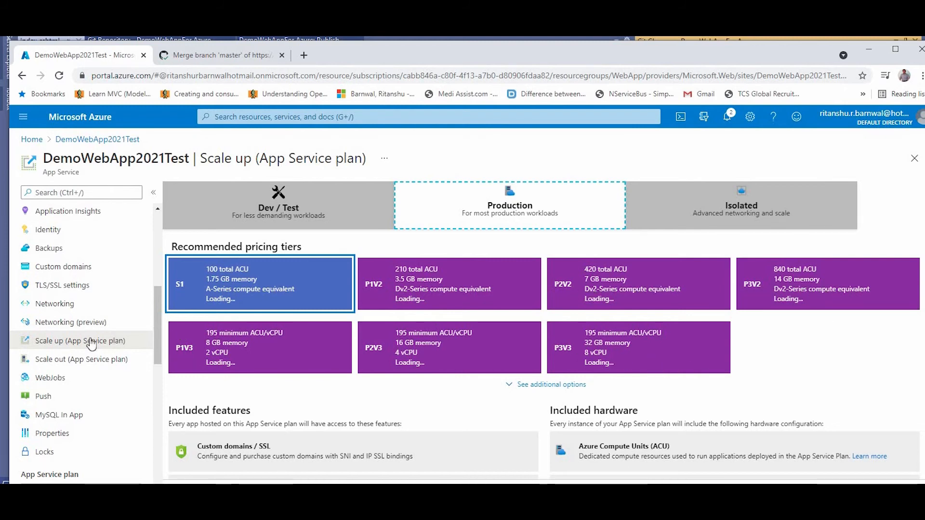
- Open the Scale out page of the App Service plan and try different manual instance counts, ending at 4
left_click(72, 365)
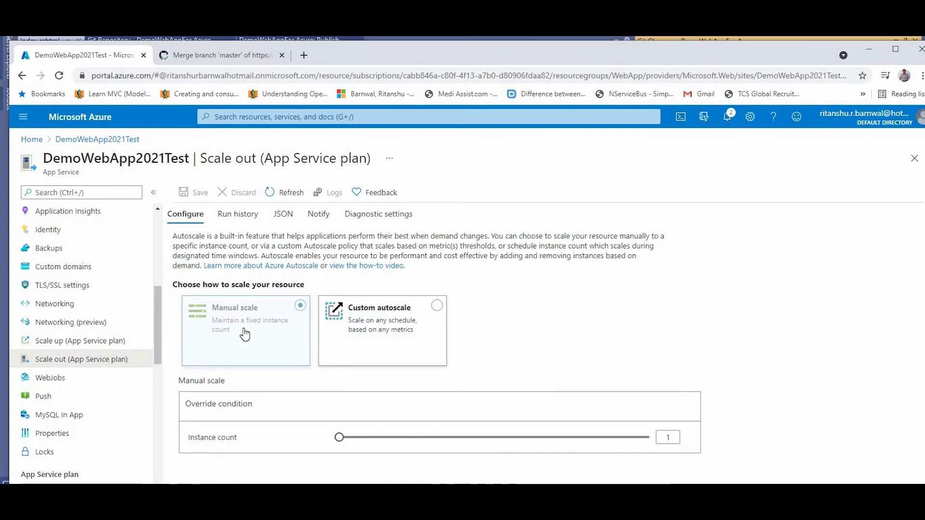
left_click(366, 438)
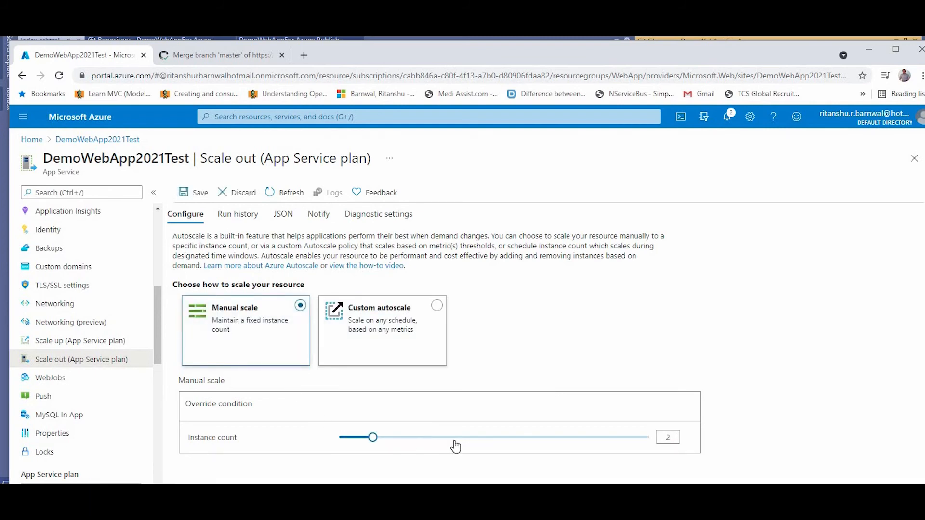
left_click(509, 440)
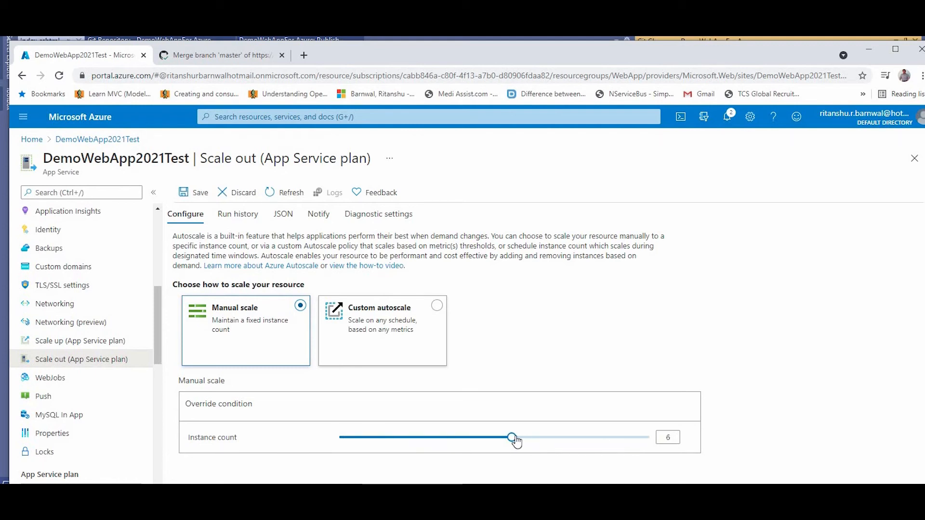
left_click(539, 439)
left_click_drag(649, 439, 443, 437)
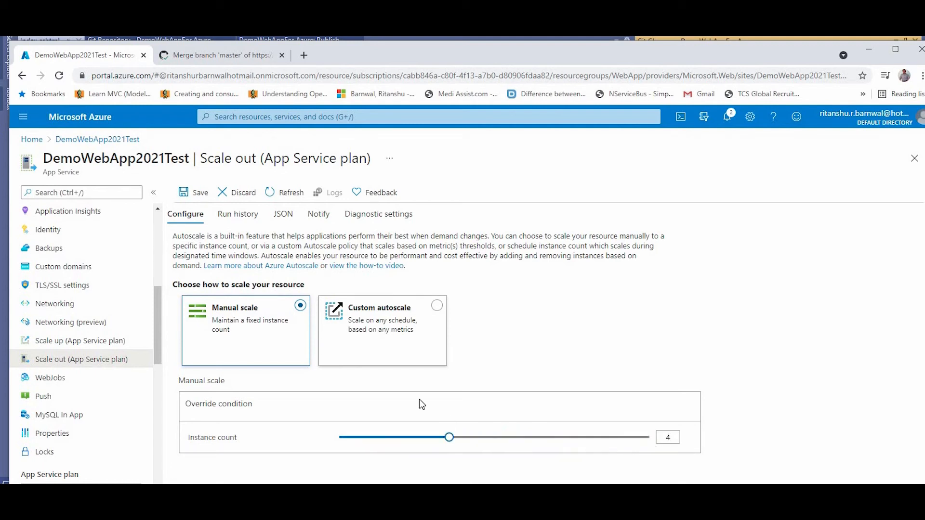
- Glance at the scaling run history, switch the scaling method to Custom autoscale and review the default scale condition
left_click(240, 215)
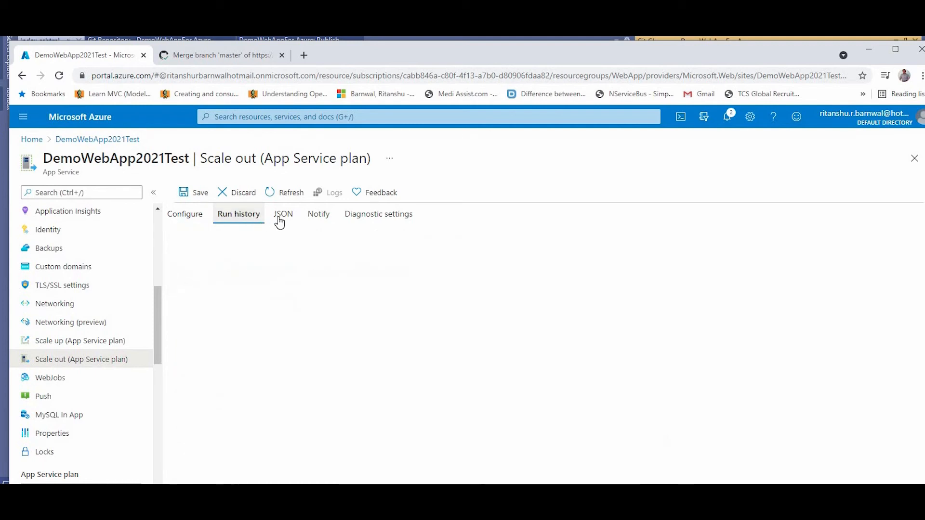
left_click(188, 214)
left_click(386, 343)
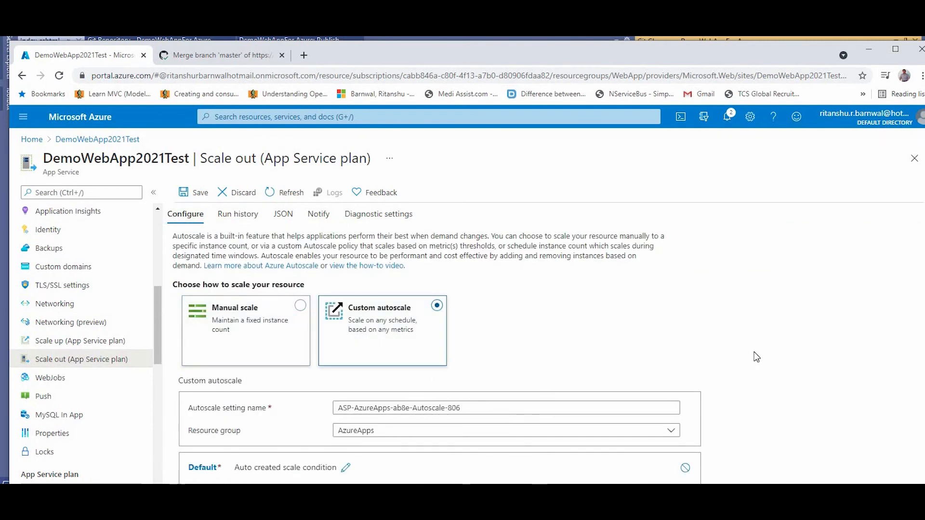
scroll(756, 356, "down", 4)
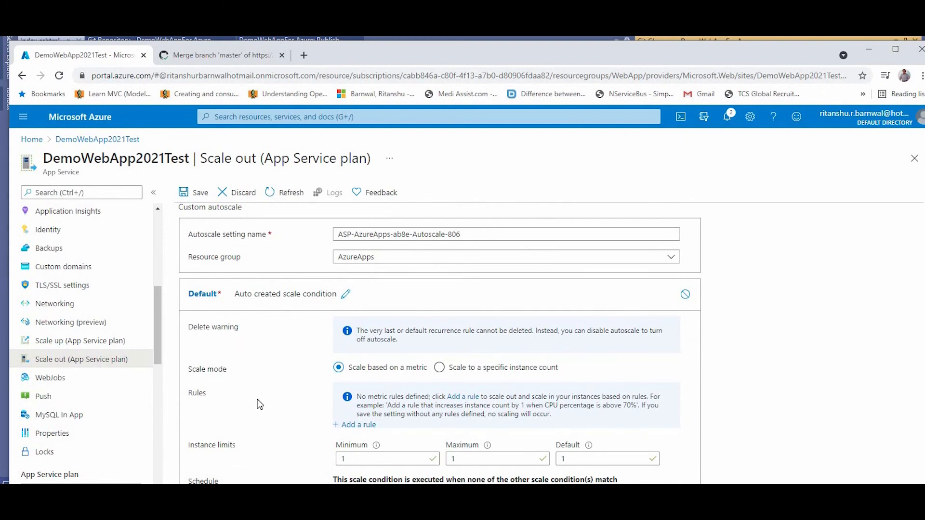
scroll(257, 400, "down", 1)
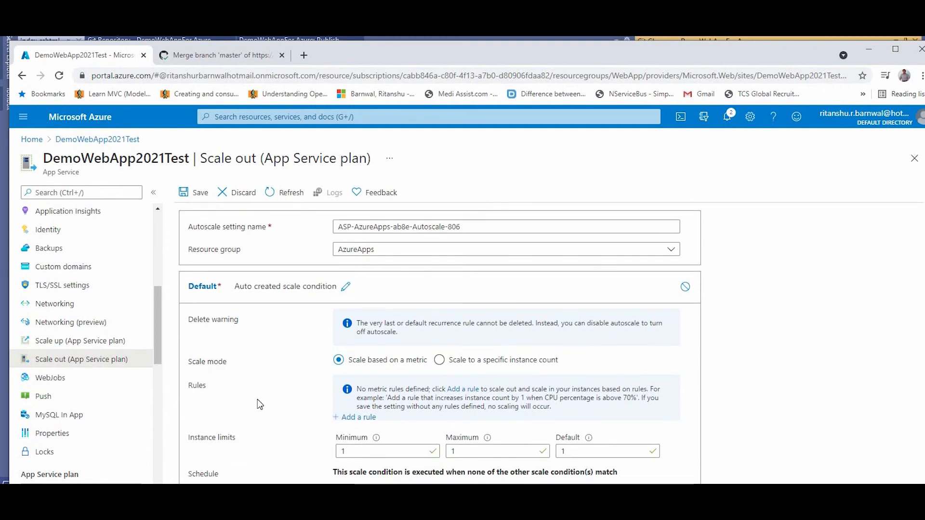
- Open a new scale rule, look through the available metric names and close the rule without adding it
left_click(351, 417)
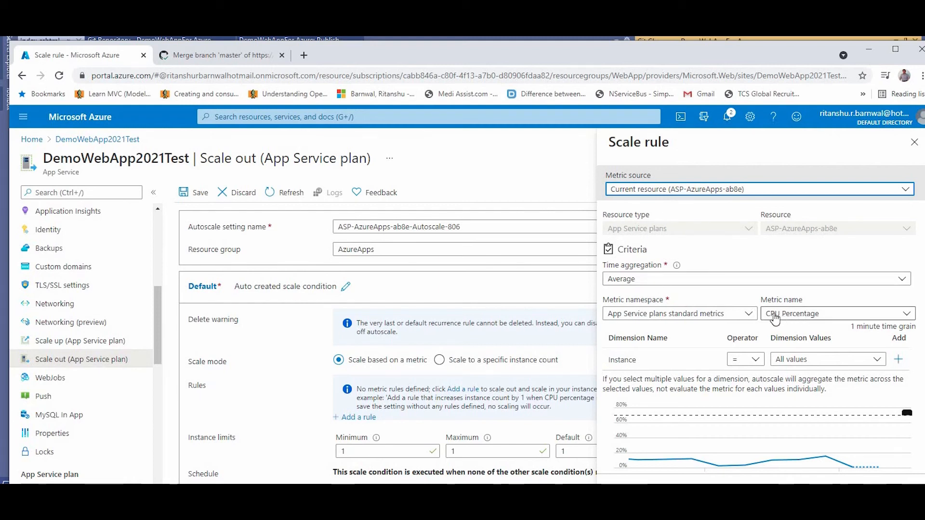
left_click(827, 320)
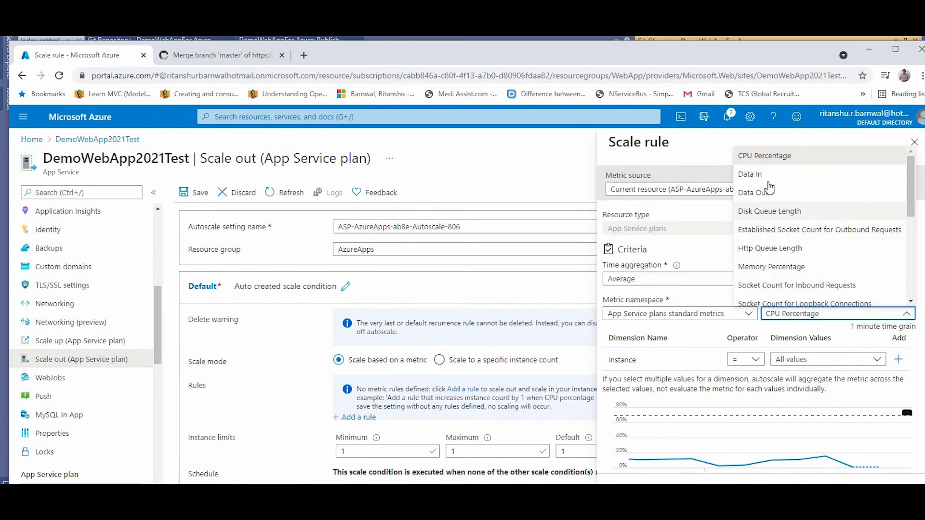
left_click(801, 316)
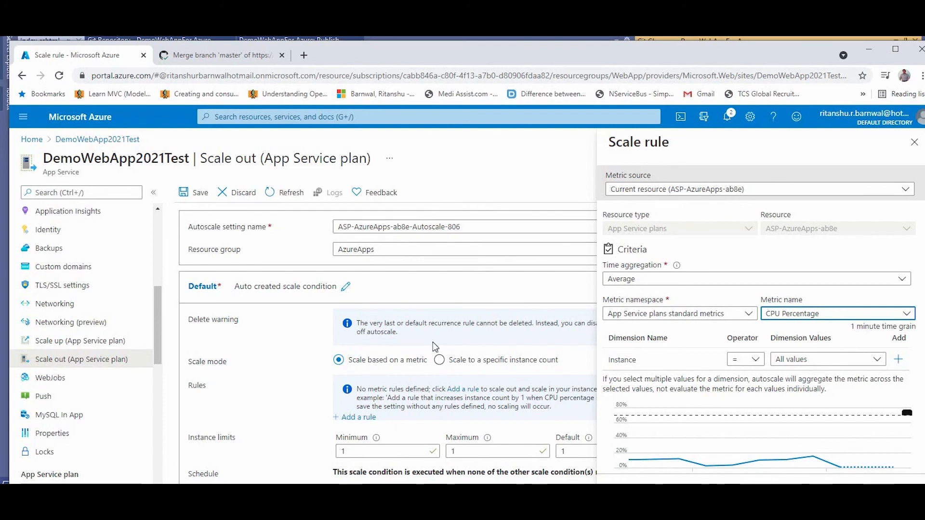
left_click(913, 141)
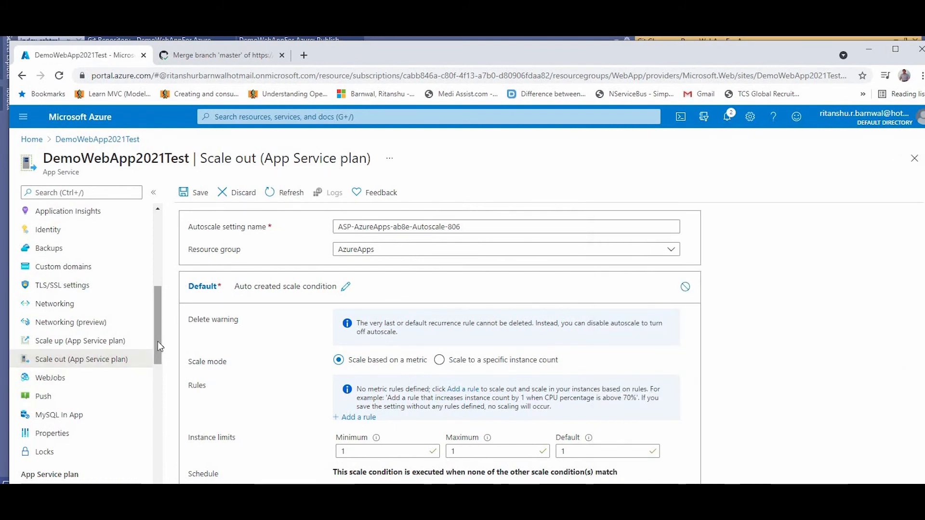
- View the troubleshooting categories under Diagnose and solve problems, and open the web app's Deployment slots page
left_click_drag(157, 342, 181, 260)
scroll(159, 385, "down", 3)
scroll(158, 391, "down", 3)
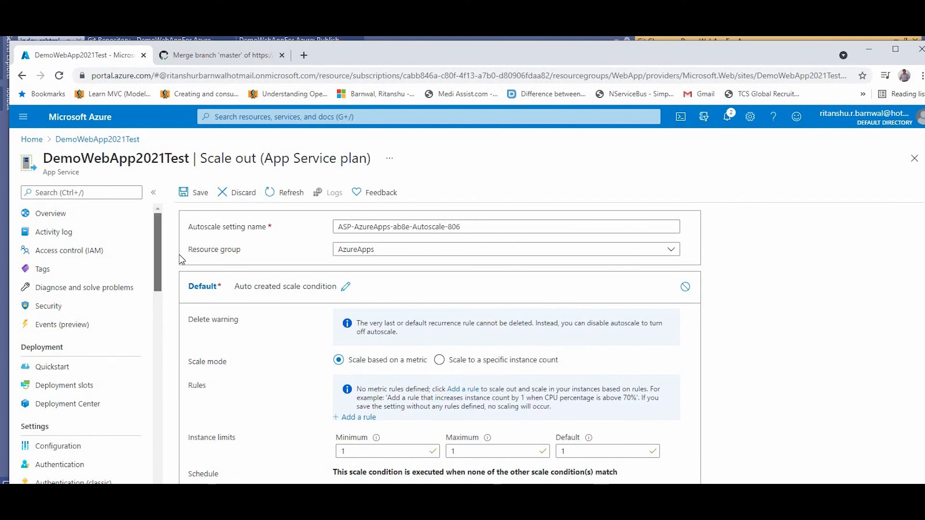
left_click(73, 291)
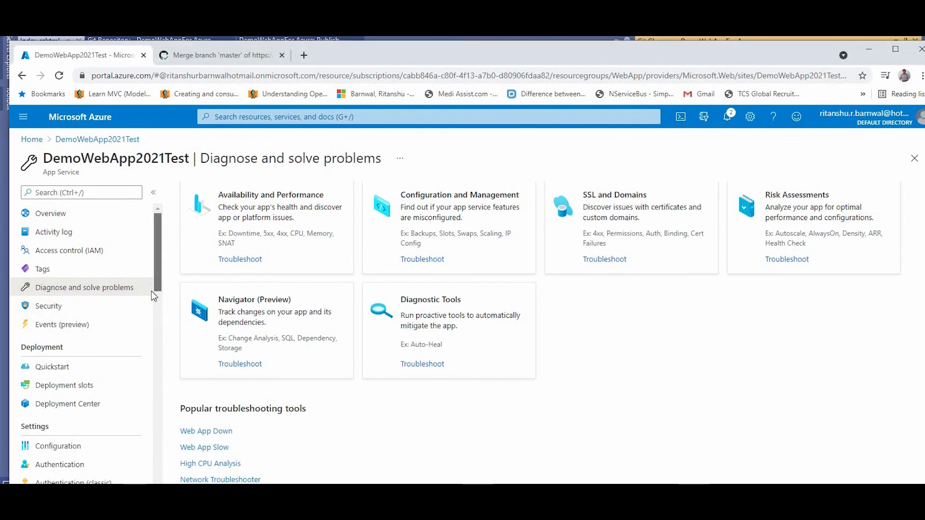
left_click_drag(151, 290, 149, 304)
left_click(64, 259)
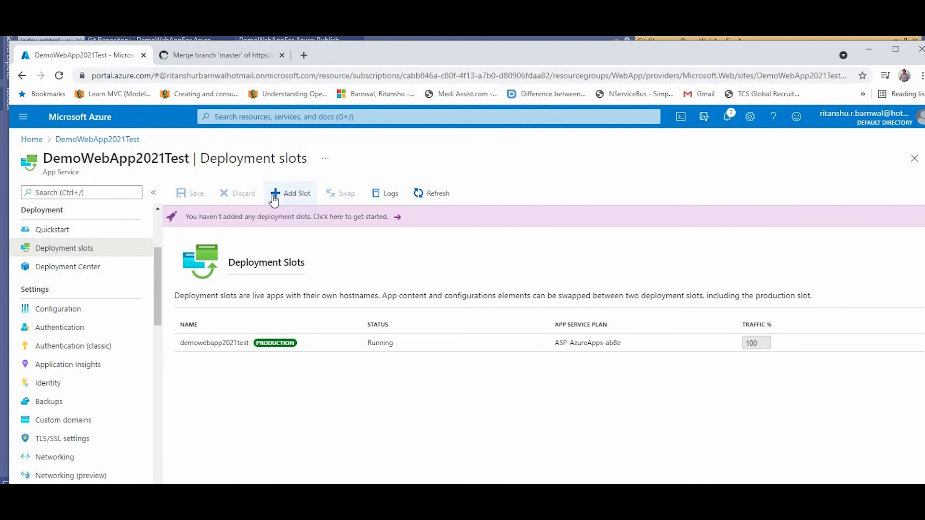
- Open the web app's Application Insights page and review the .NET instrumentation options, including Profiler, Snapshot debugger and SQL Commands
left_click(81, 370)
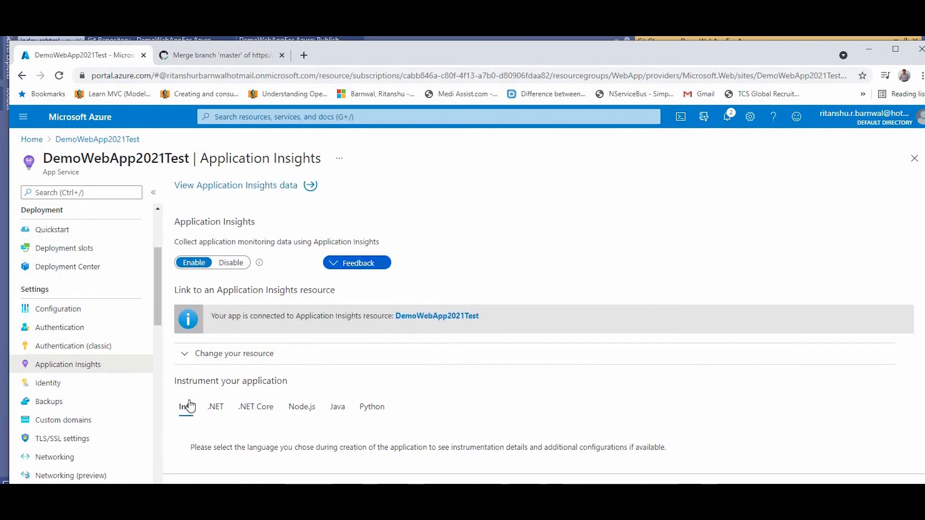
left_click(216, 406)
scroll(267, 332, "down", 5)
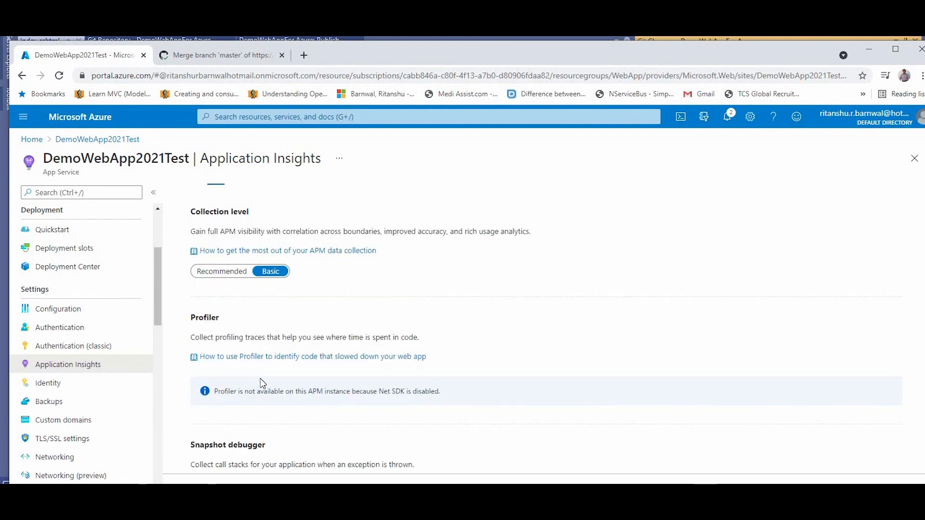
scroll(261, 379, "down", 2)
scroll(324, 388, "down", 2)
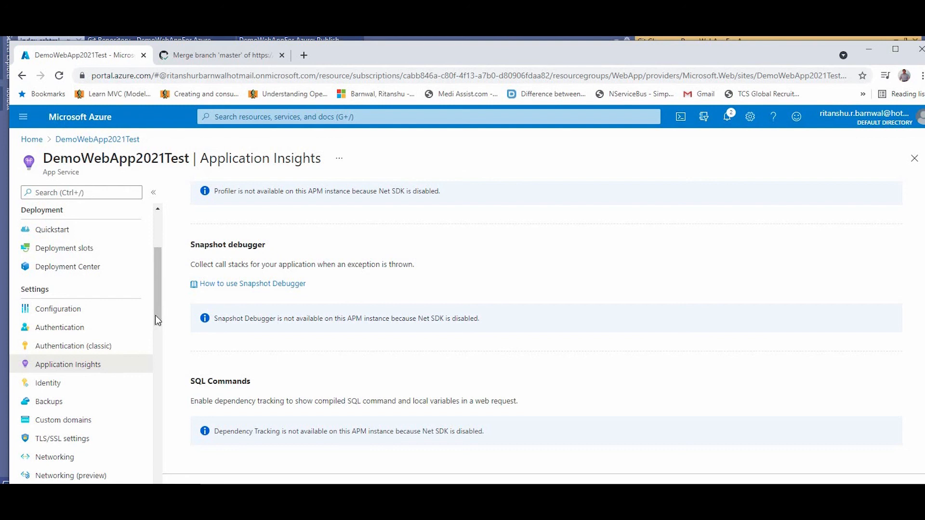
- Look over the web app's Settings and App Service plan entries, and open the deployment logs in Deployment Center
left_click_drag(155, 315, 158, 369)
scroll(158, 369, "down", 1)
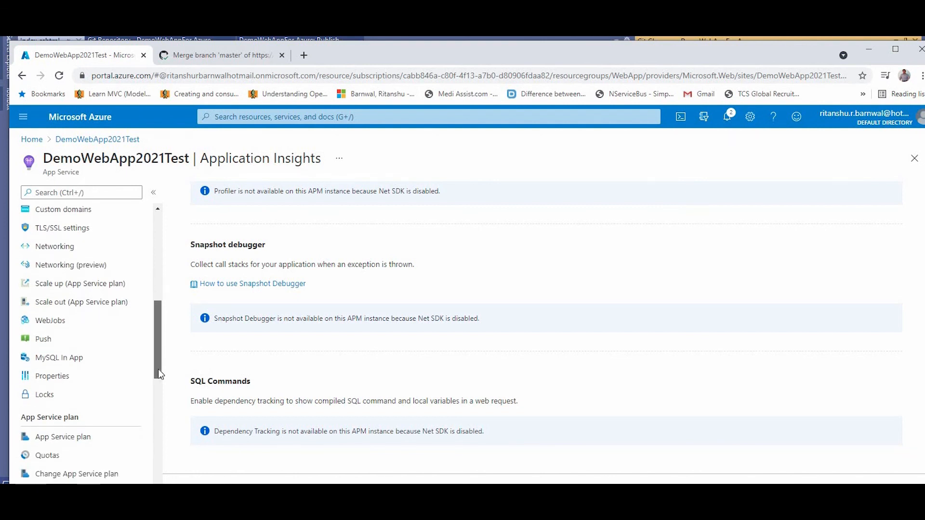
left_click_drag(158, 370, 158, 379)
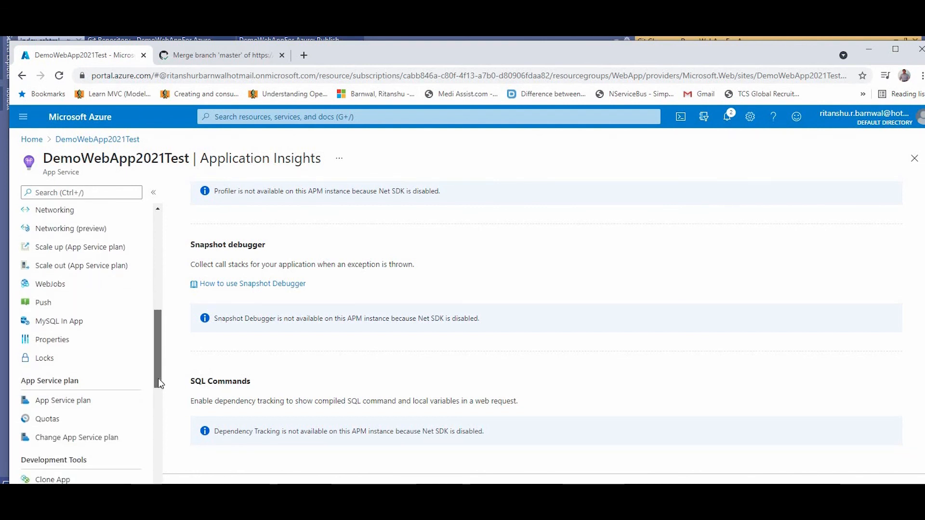
left_click_drag(159, 383, 175, 275)
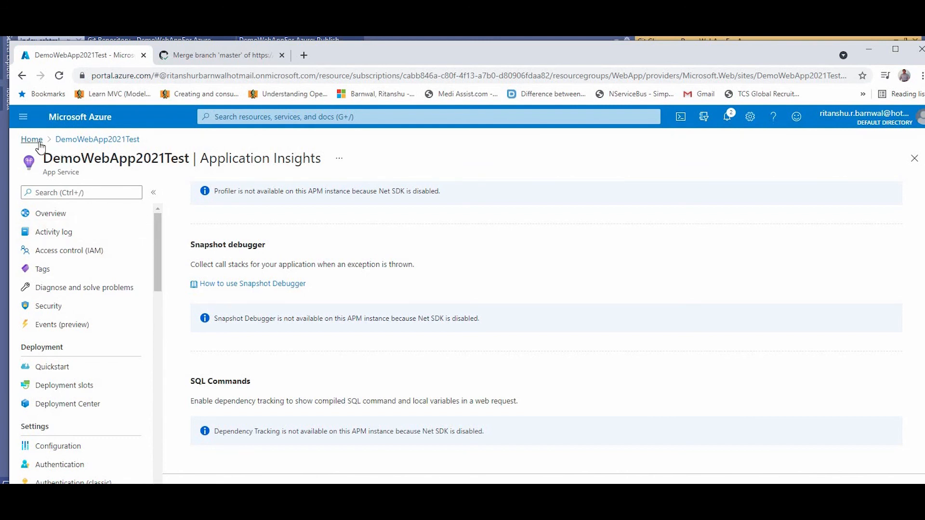
left_click_drag(157, 268, 158, 325)
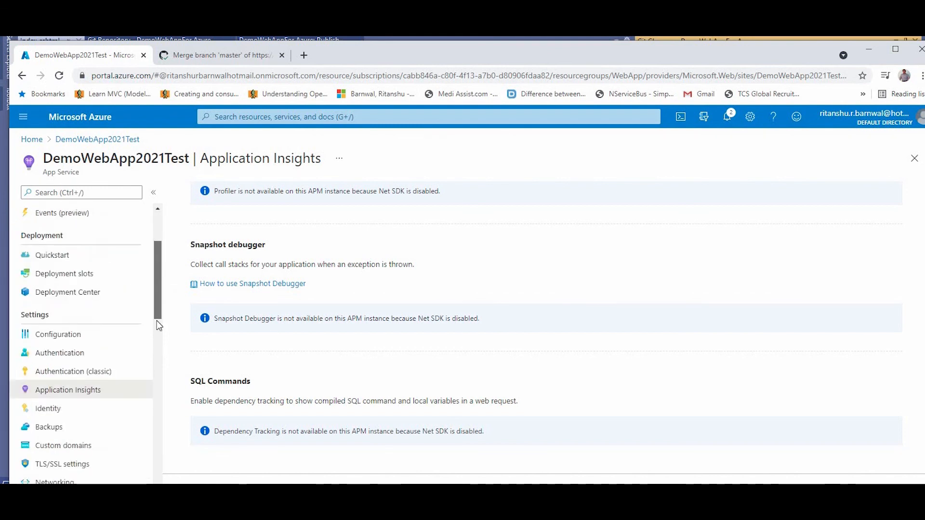
scroll(159, 326, "down", 2)
scroll(158, 325, "up", 2)
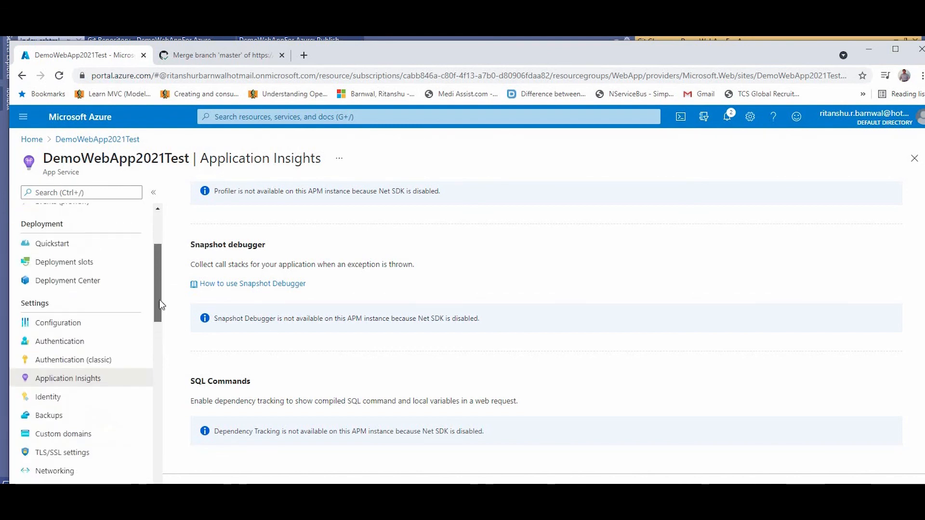
left_click(67, 283)
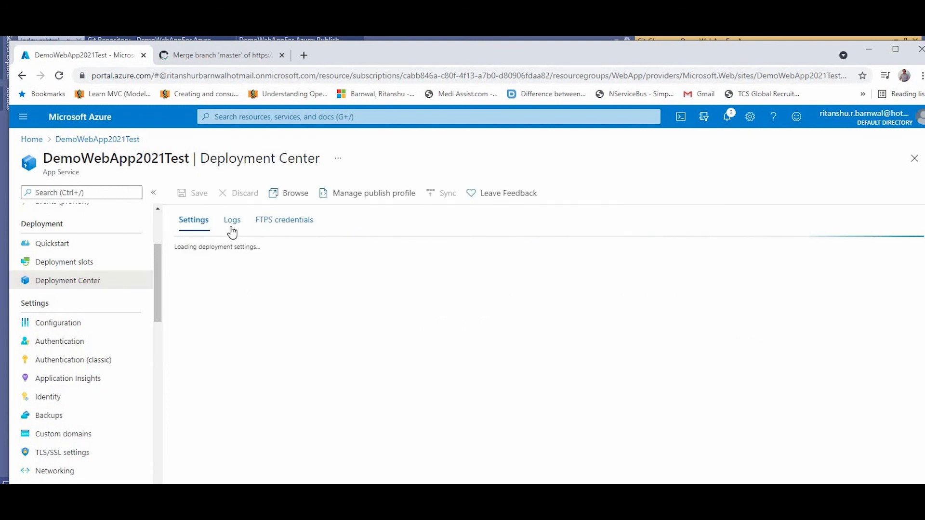
left_click(232, 230)
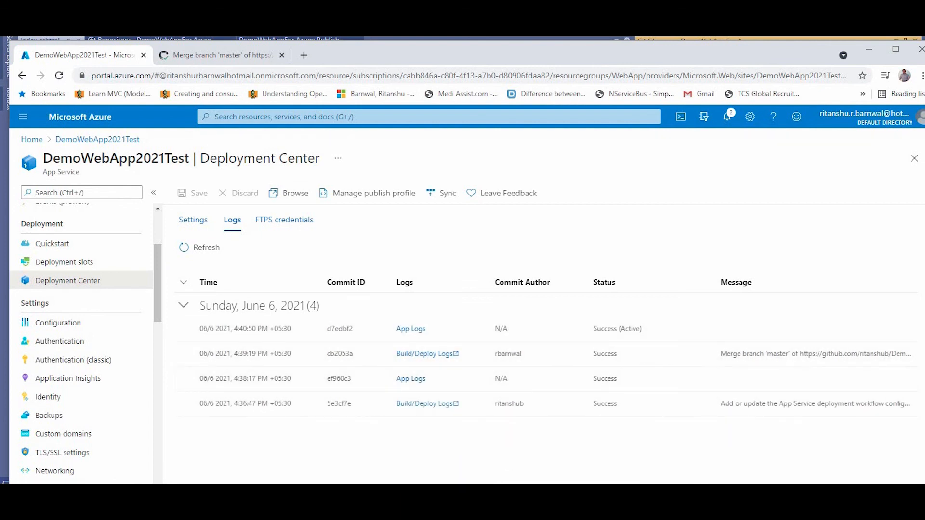
- Switch to the Opera browser, reload the deployed DemoWebAppFor_Azure home page and highlight its welcome heading
key("alt+Tab")
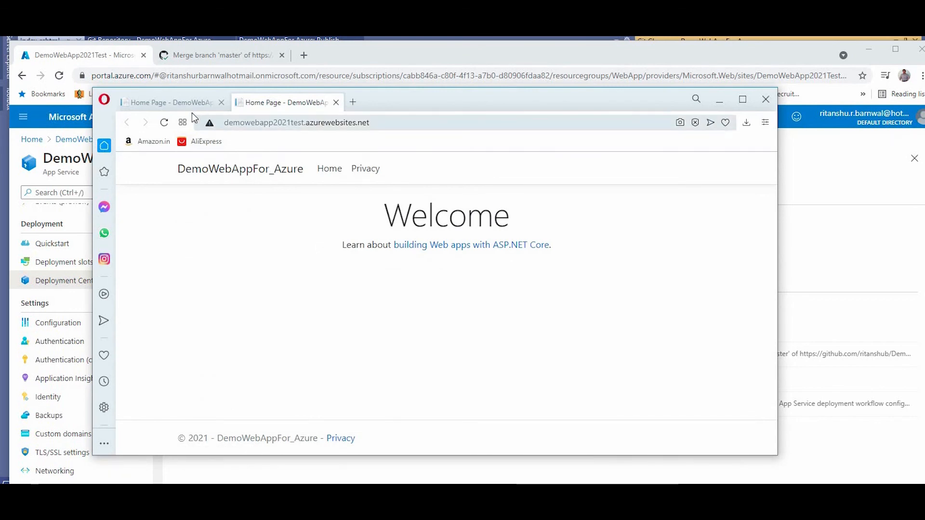
left_click(167, 126)
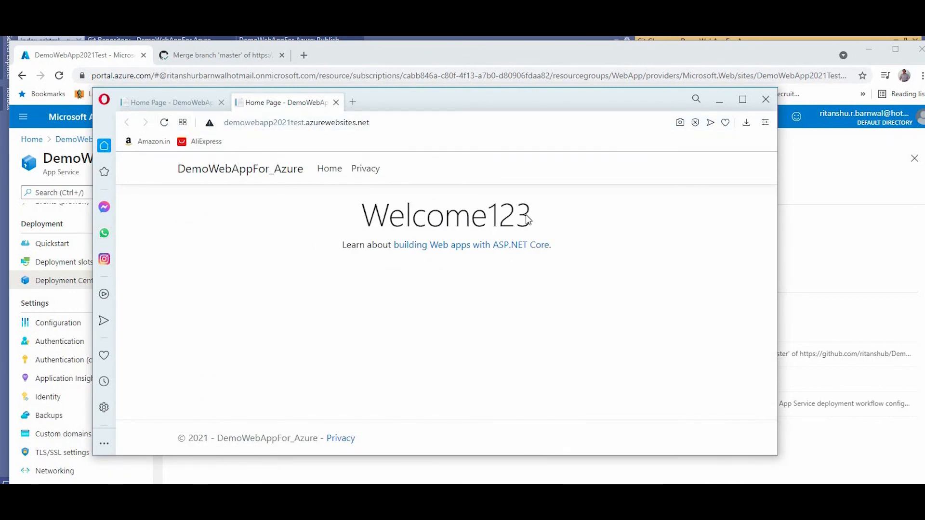
left_click_drag(528, 220, 341, 207)
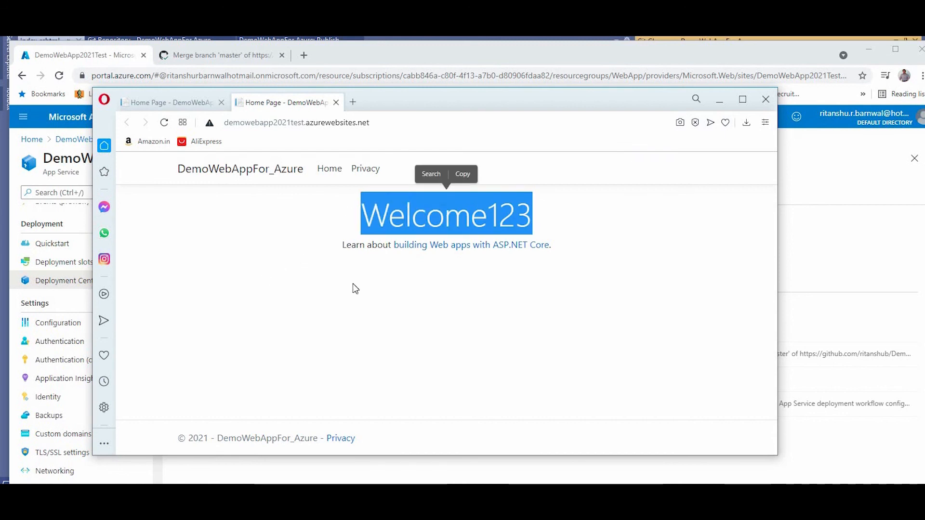